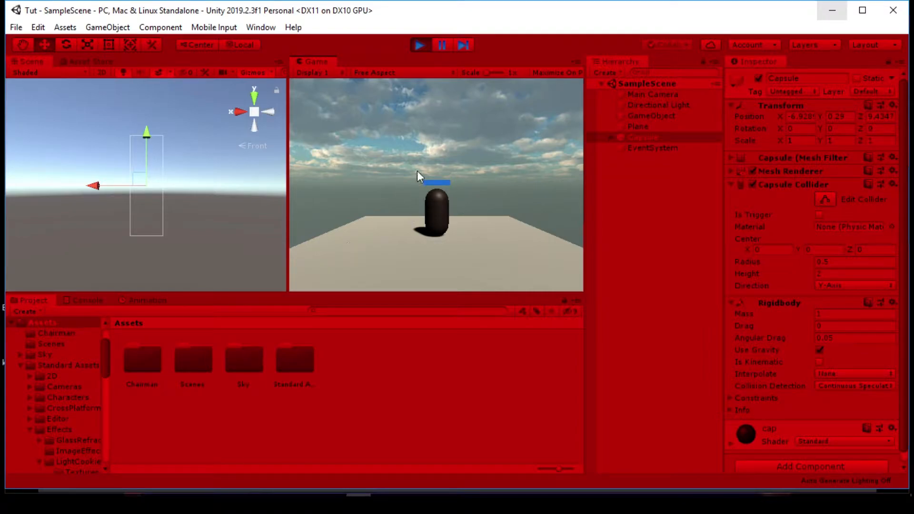
Stop the running scene and inspect the components and settings of the Capsule and the Plane
click(420, 44)
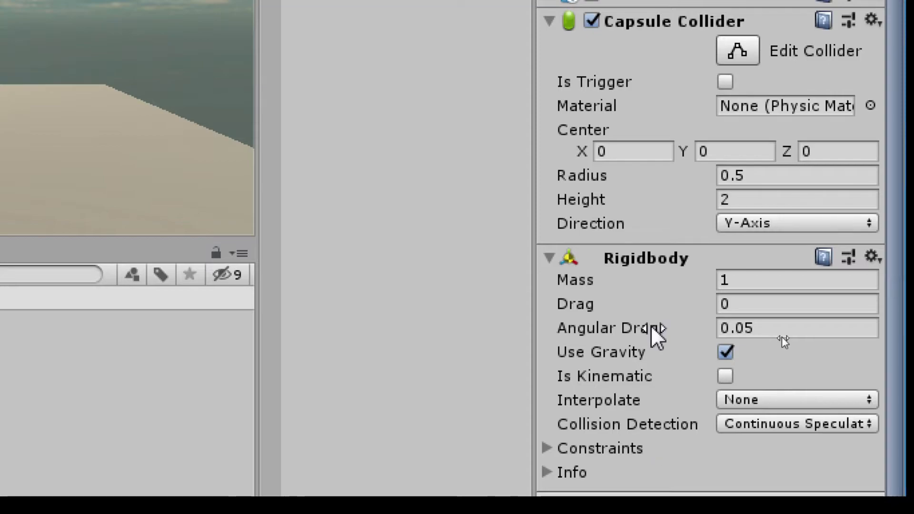
mouse_move(654, 328)
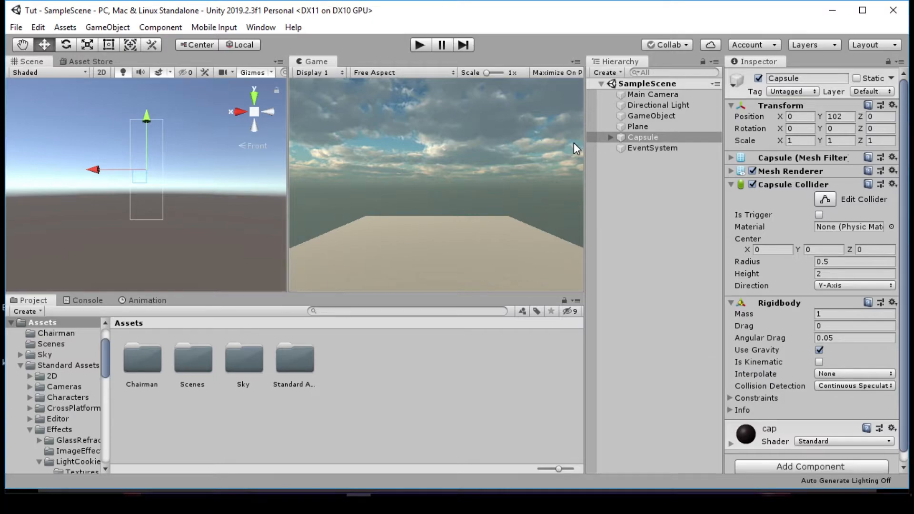
click(638, 137)
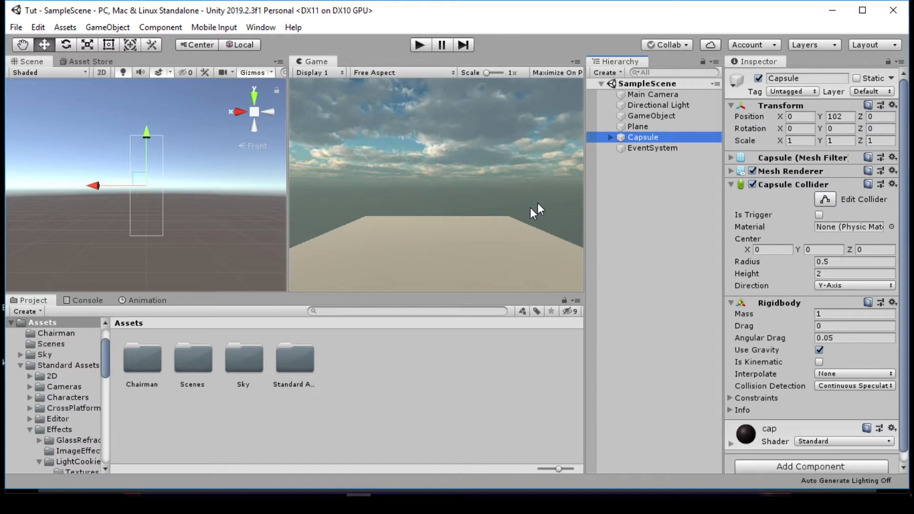
key(Up)
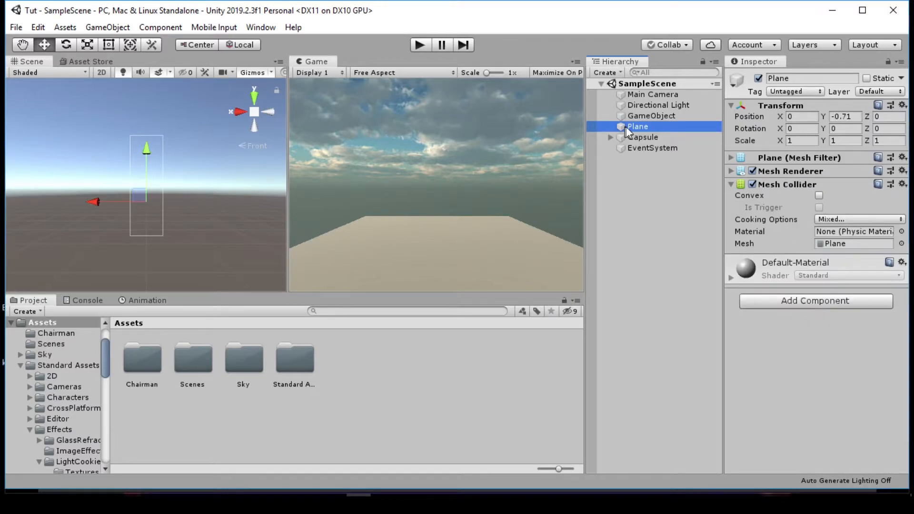
click(640, 137)
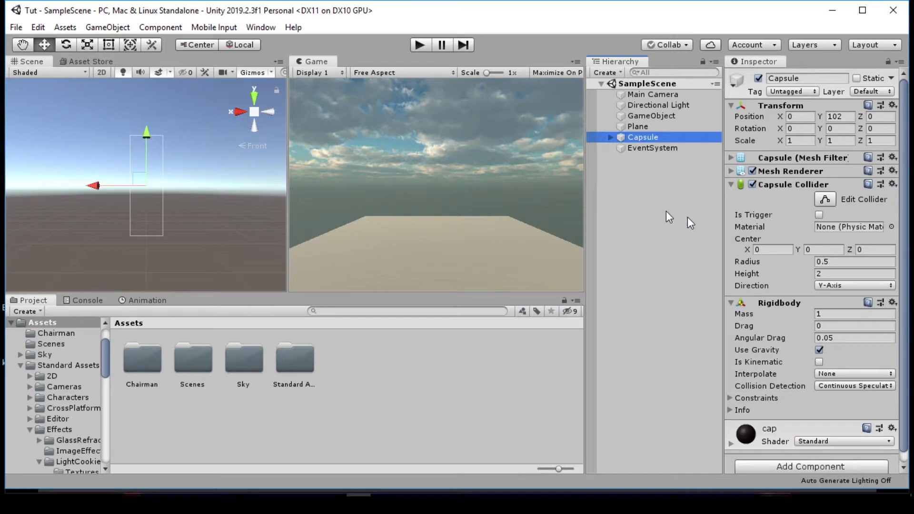
Run the scene to watch the capsule fall onto the plane, and stop the playback
click(420, 46)
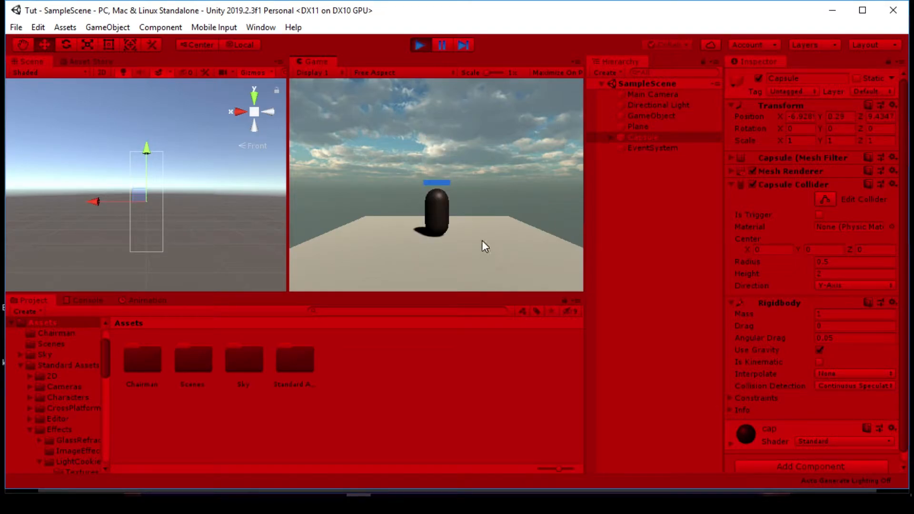
click(421, 44)
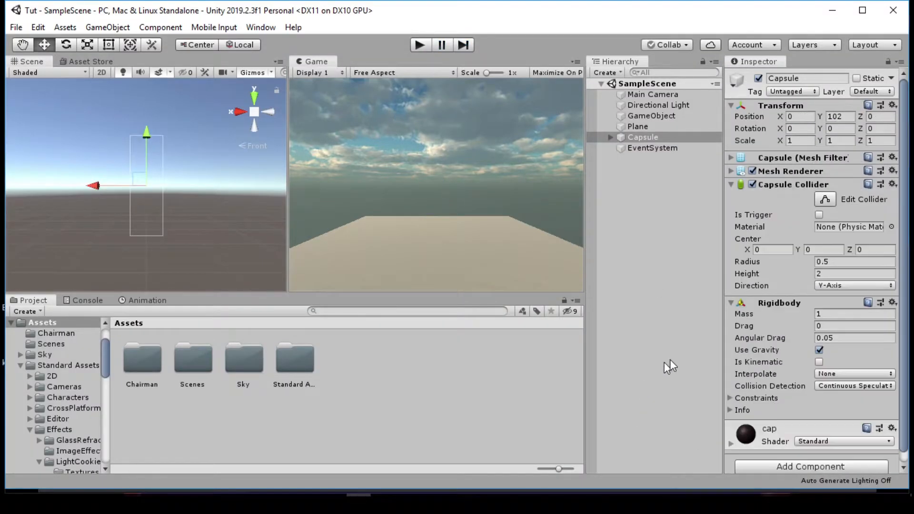
scroll(766, 331, down, 1)
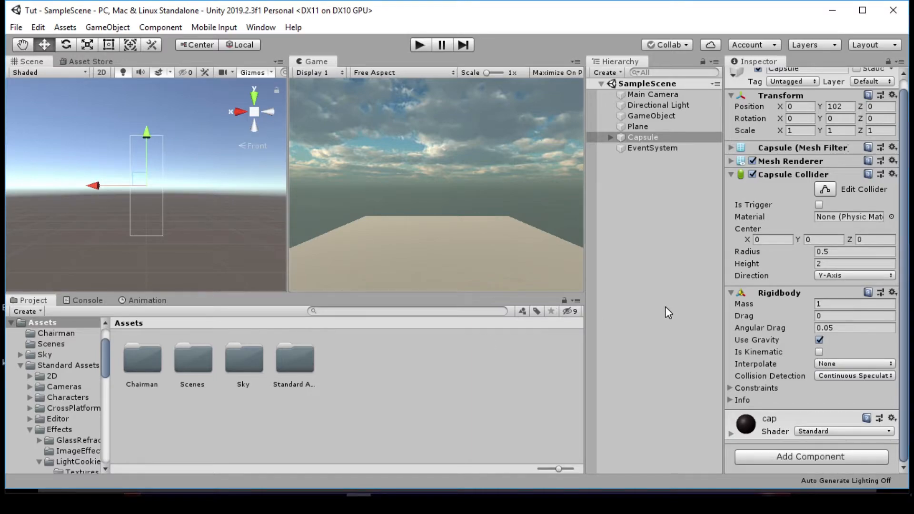
Set the Capsule's Rigidbody Drag to 5 and run the scene to test the fall
click(666, 137)
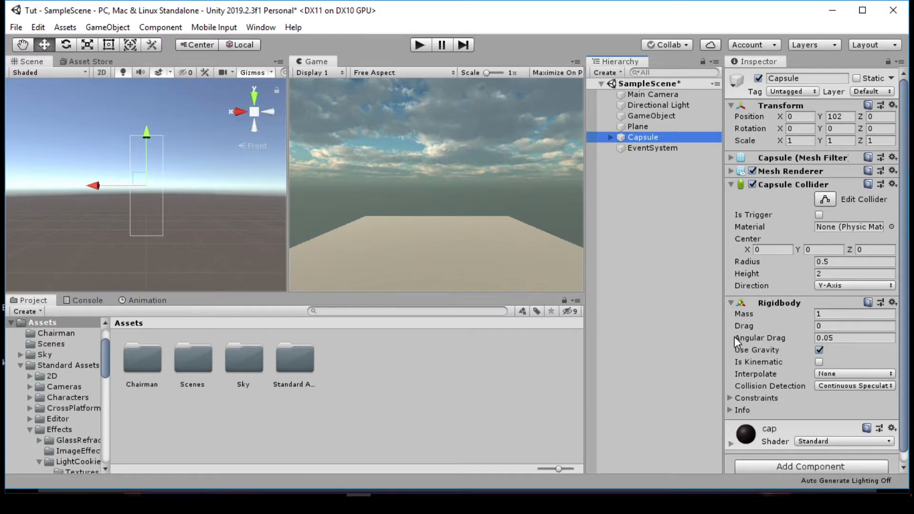
click(829, 326)
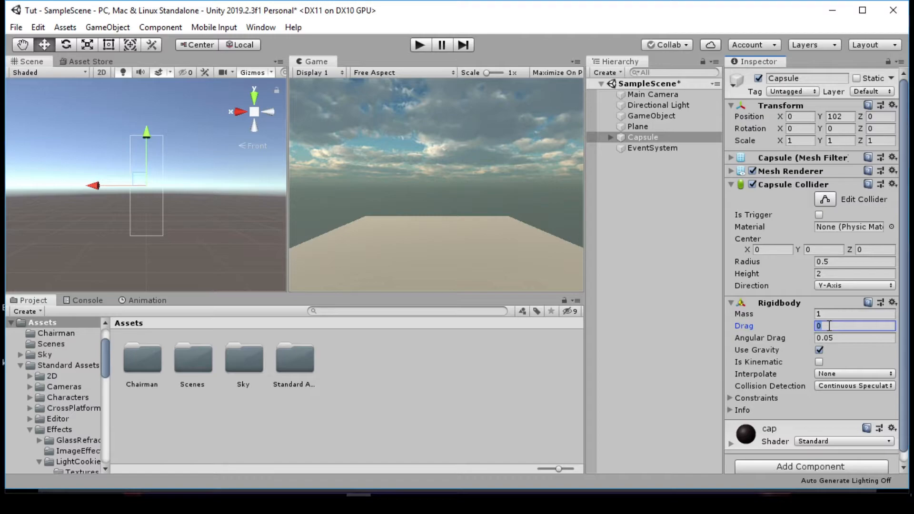
text(2)
text(5)
click(417, 47)
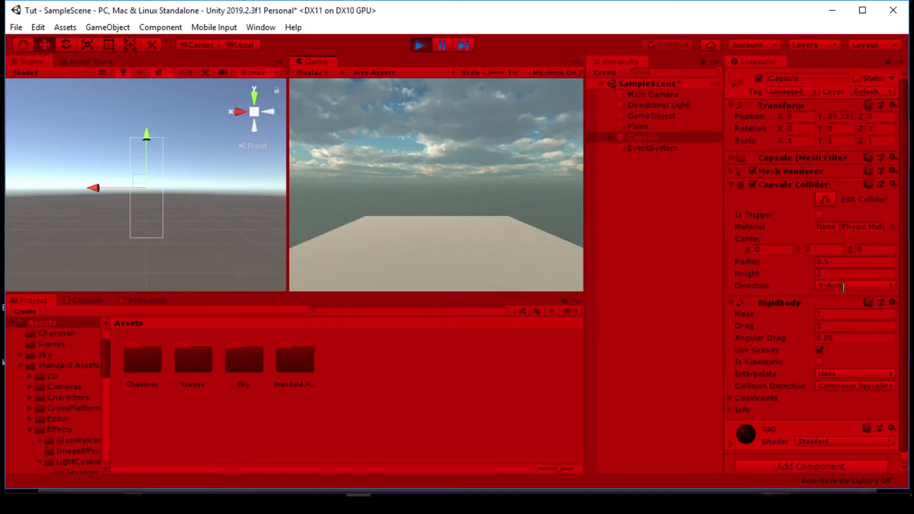
Set the Capsule's Drag to 0 while the scene is running, and stop the playback once it has landed
click(832, 325)
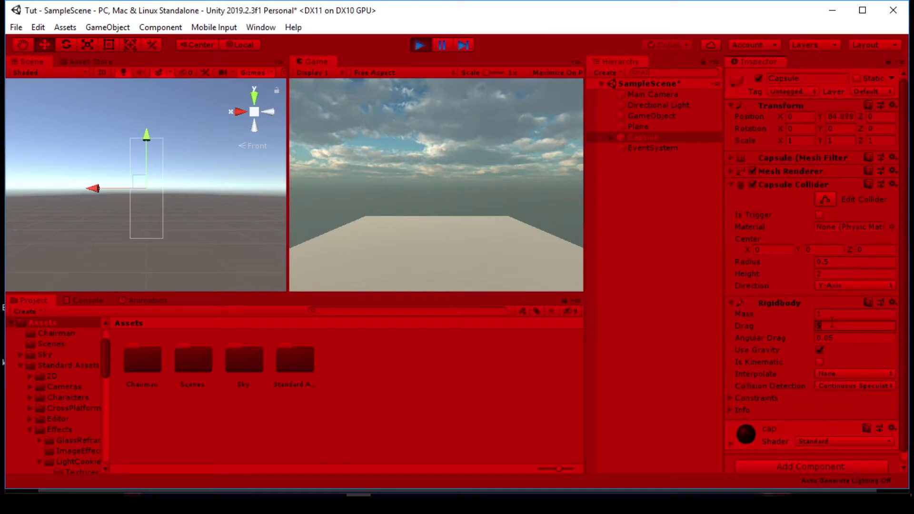
text(0)
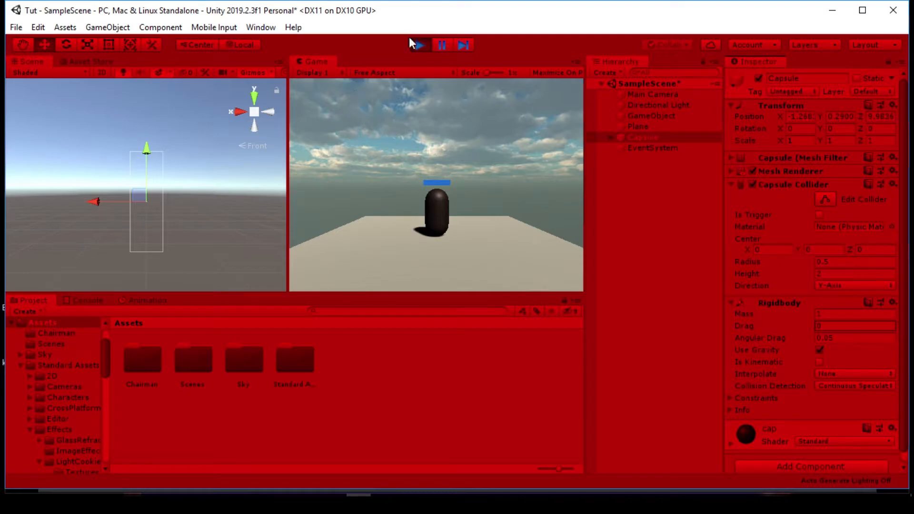
click(419, 46)
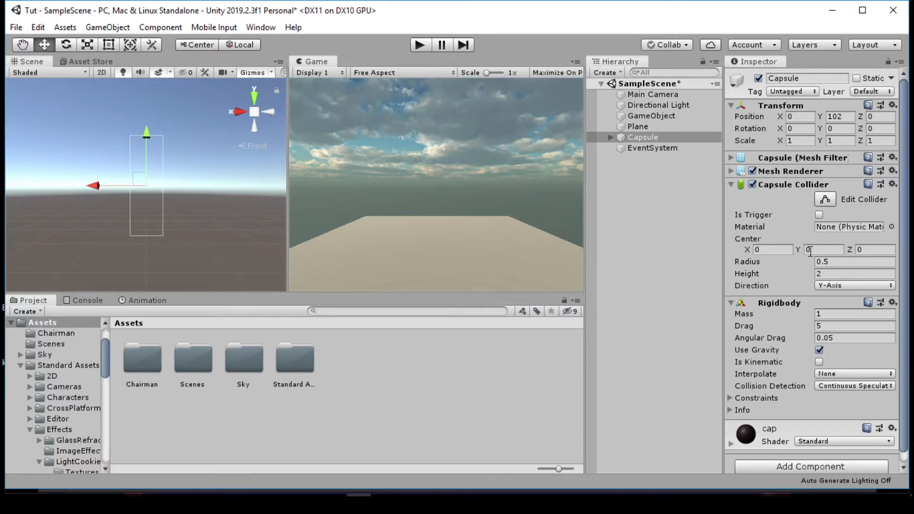
Set the Capsule's Rigidbody Drag to 0 in edit mode
scroll(825, 303, down, 1)
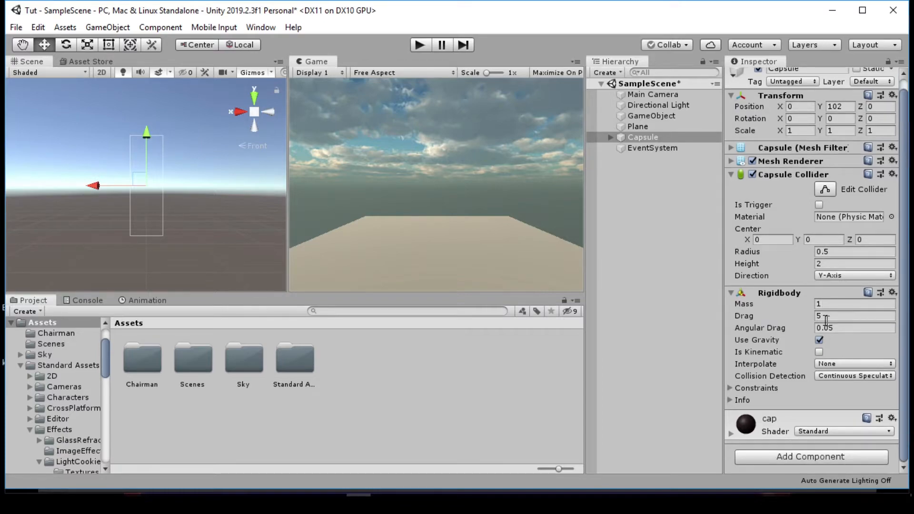
click(825, 315)
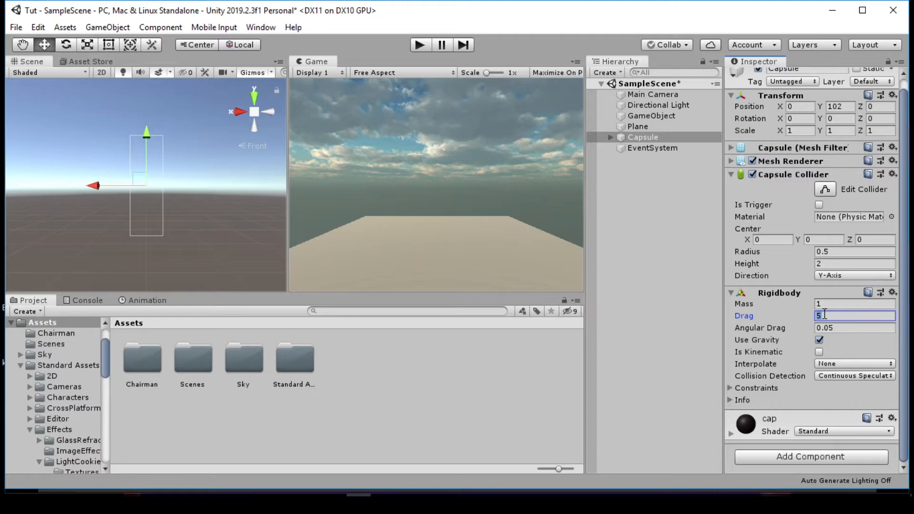
text(0)
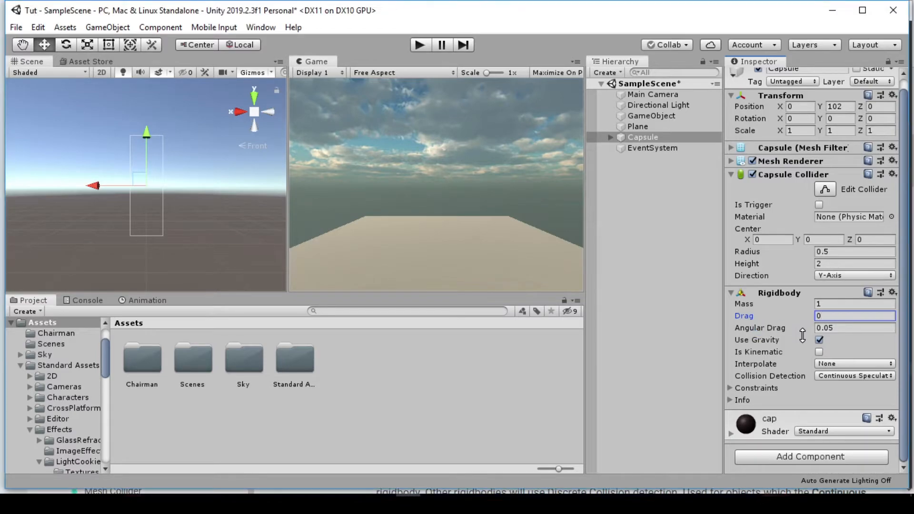
Test-run the scene with Is Kinematic enabled on the Capsule's Rigidbody, and switch the option off again
click(782, 329)
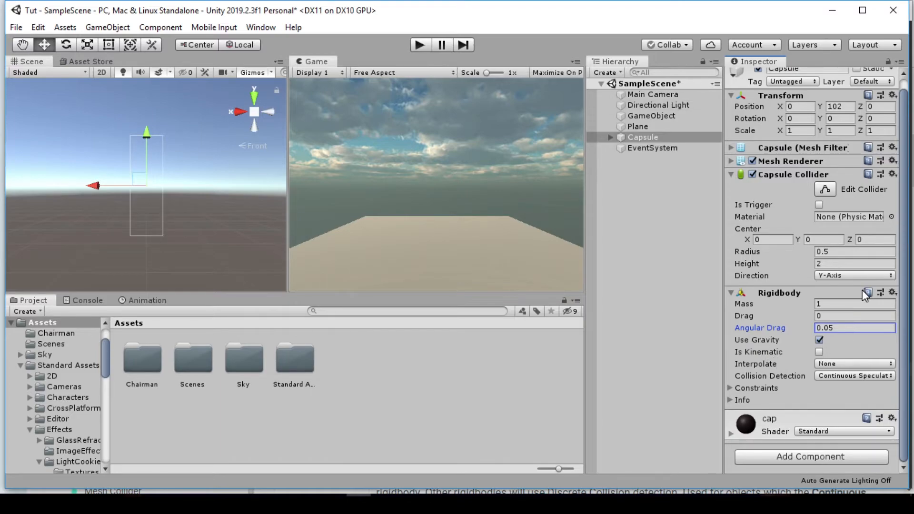
click(816, 353)
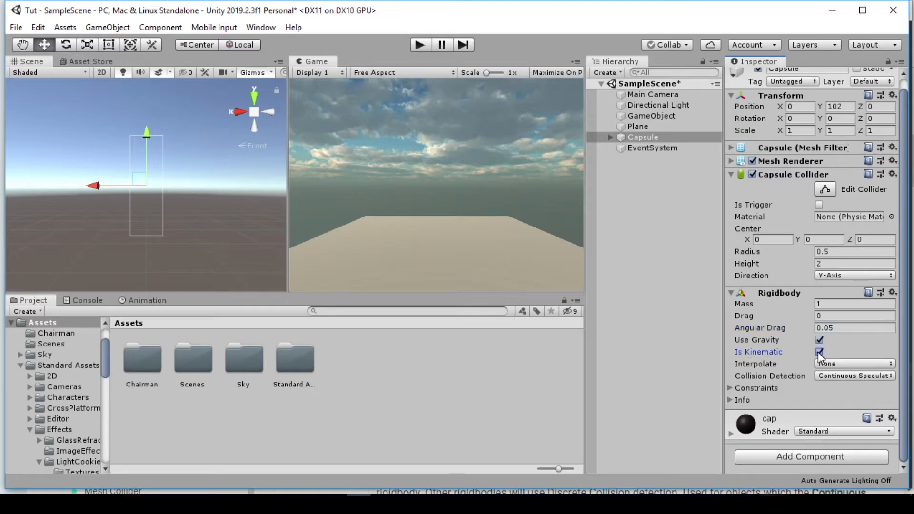
click(816, 352)
click(419, 45)
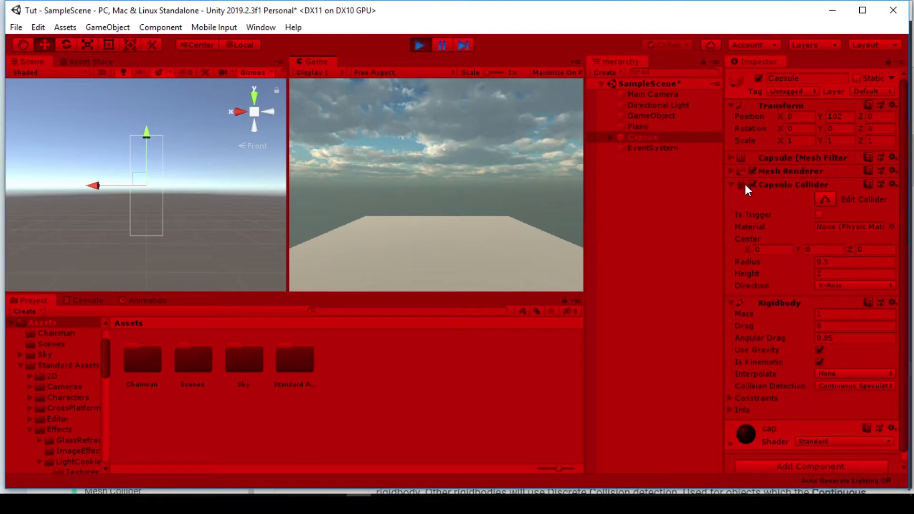
click(420, 46)
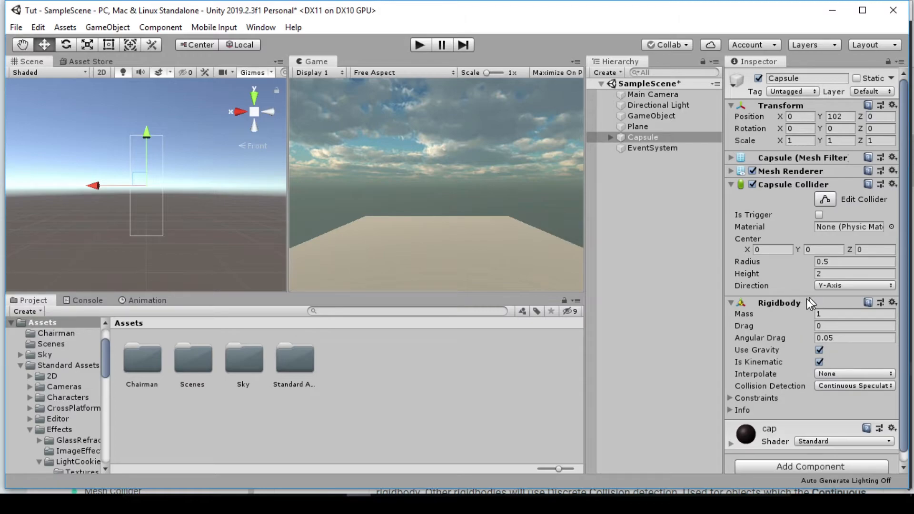
click(818, 363)
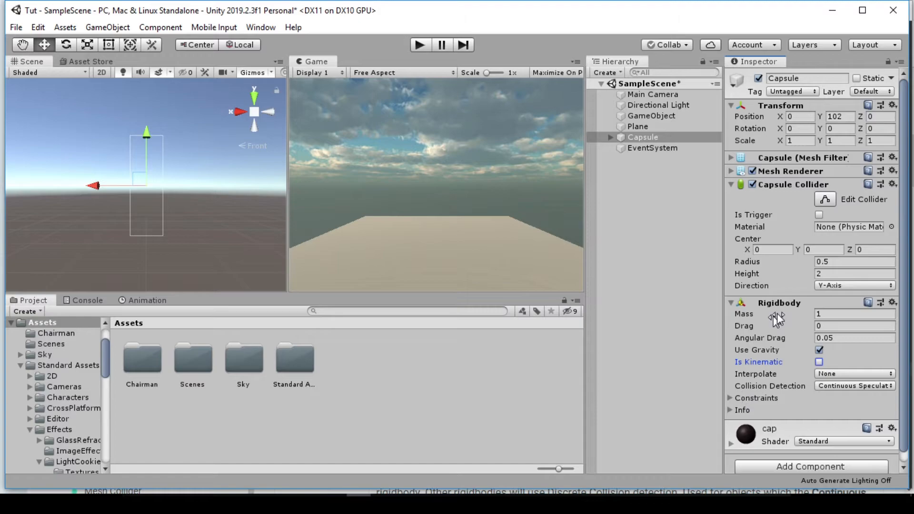
Try Interpolate and Extrapolate for the Rigidbody's Interpolate setting and return it to None
click(832, 376)
click(888, 377)
click(876, 375)
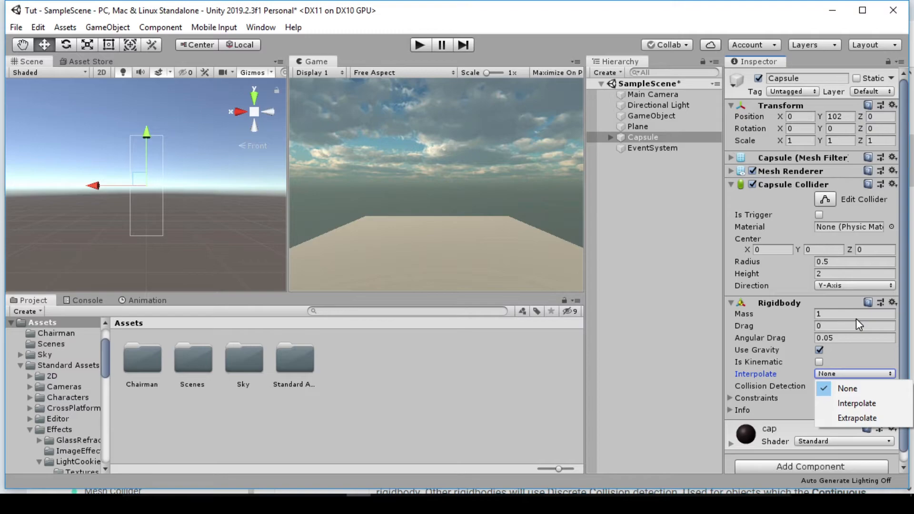
click(854, 404)
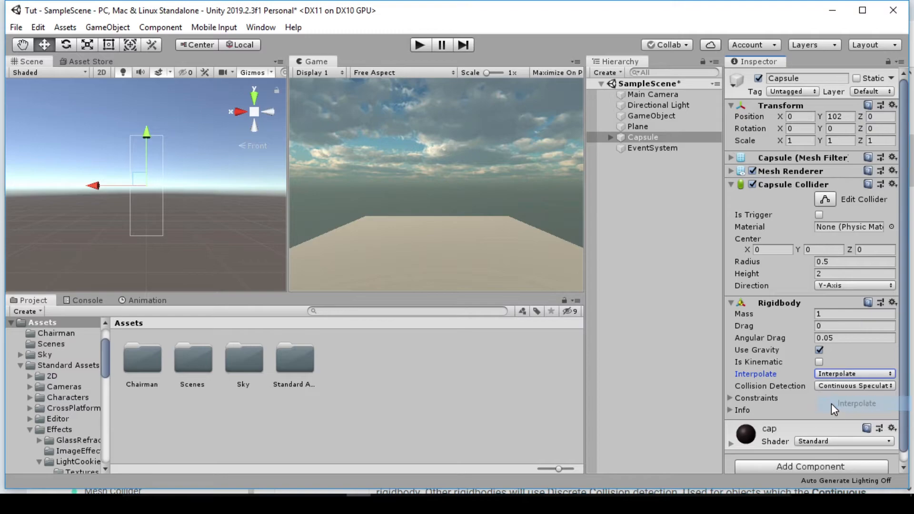
click(836, 373)
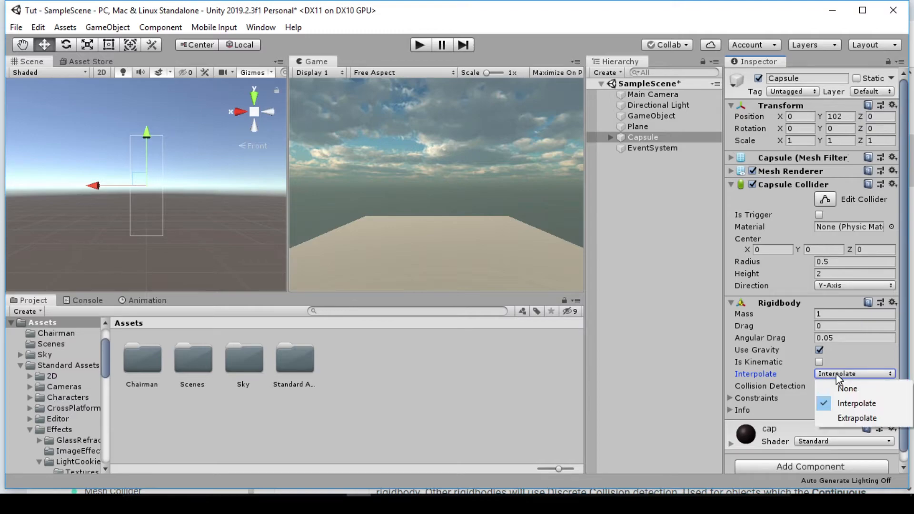
click(832, 418)
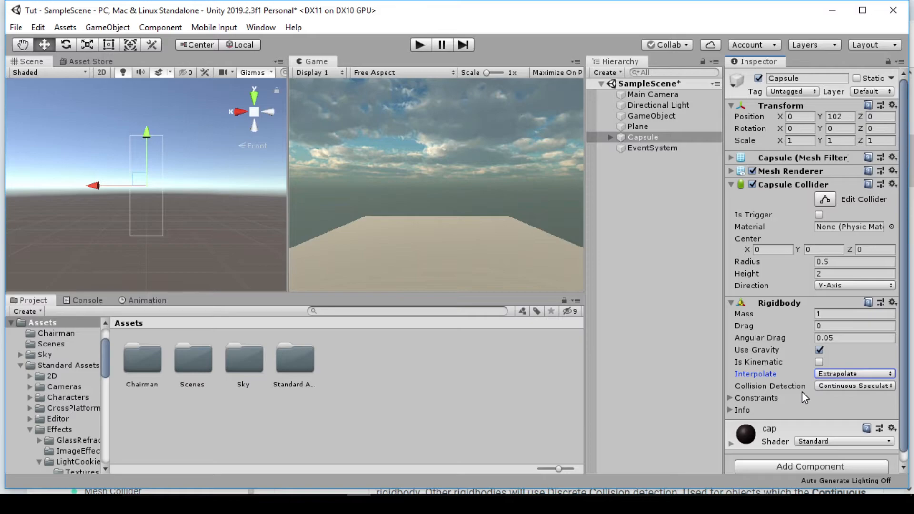
click(837, 375)
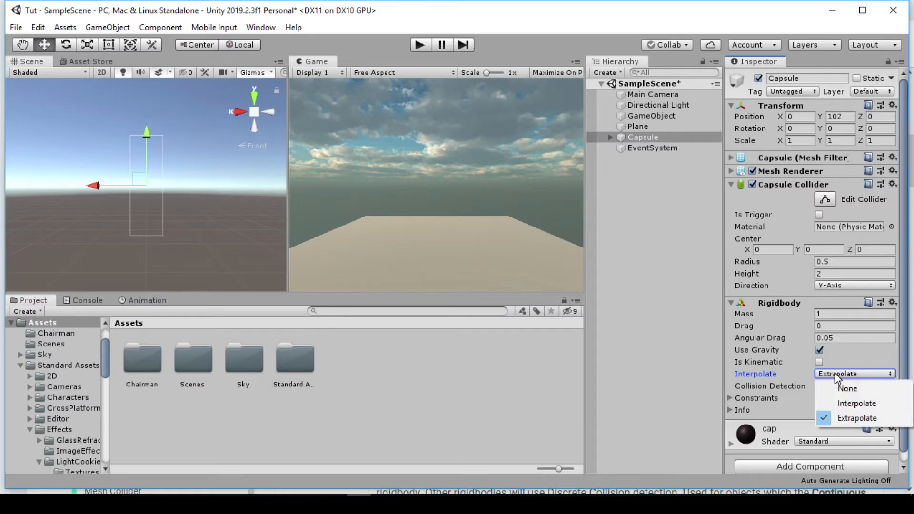
click(832, 390)
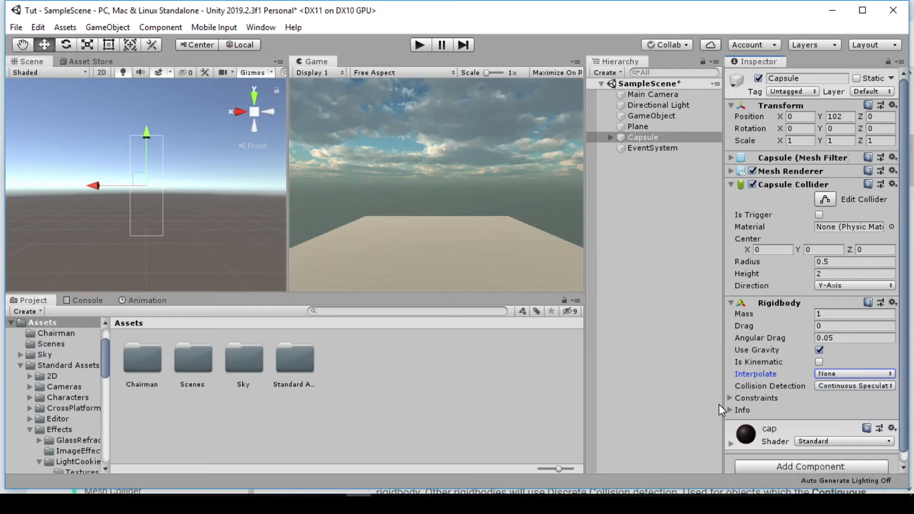
Set the Collision Detection of the Capsule's Rigidbody to Discrete
click(851, 385)
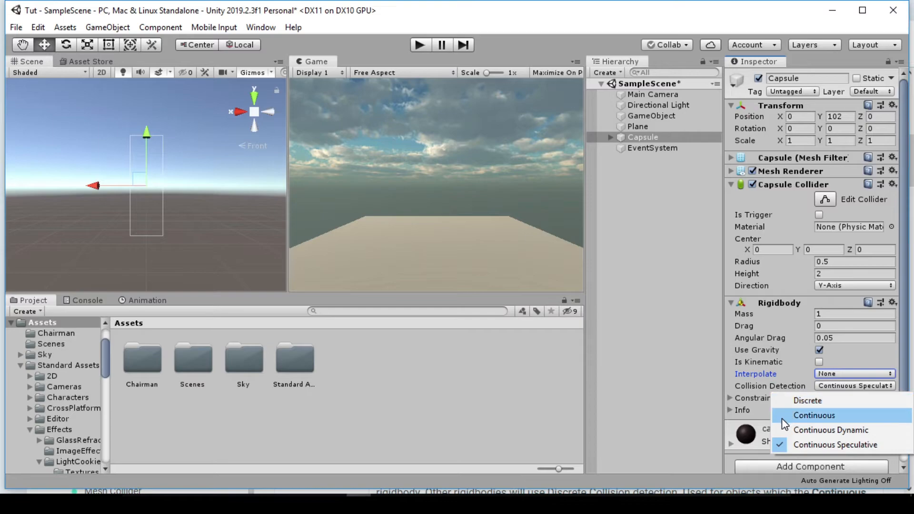
click(797, 400)
click(837, 385)
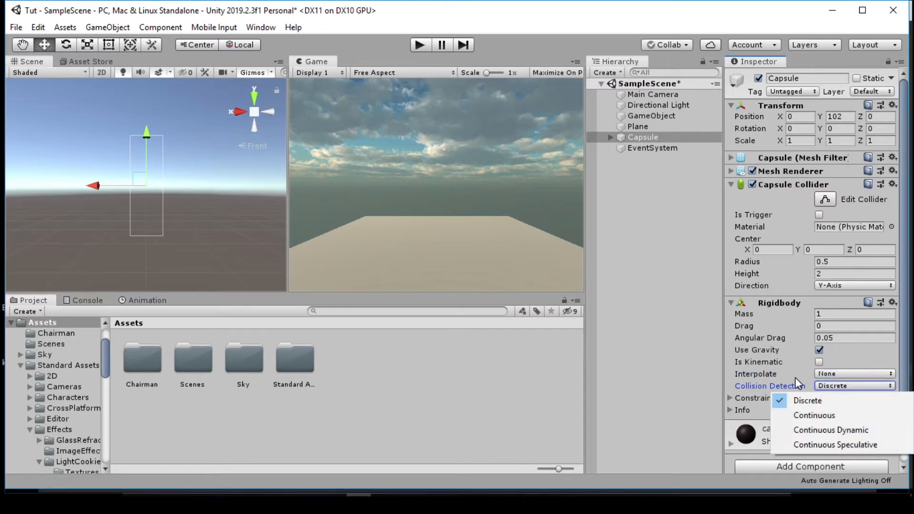
click(793, 399)
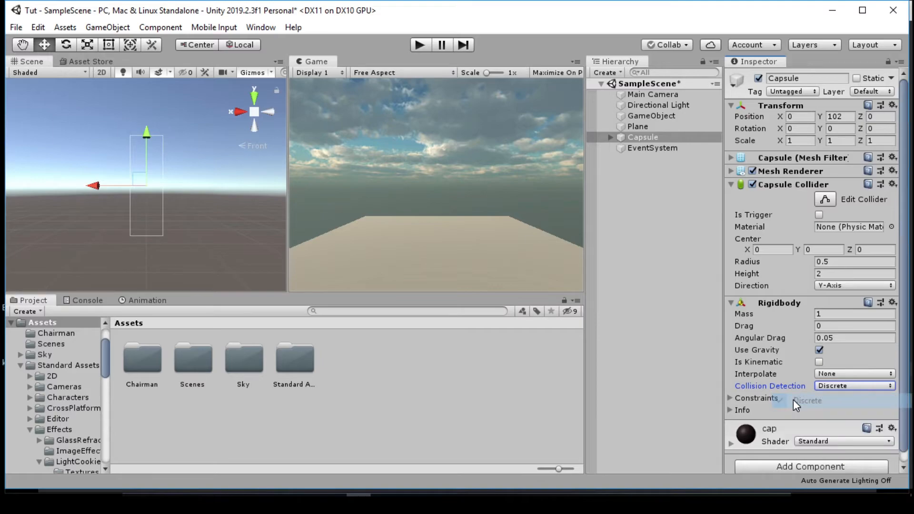
Examine the available Collision Detection modes of the Capsule's Rigidbody
click(840, 384)
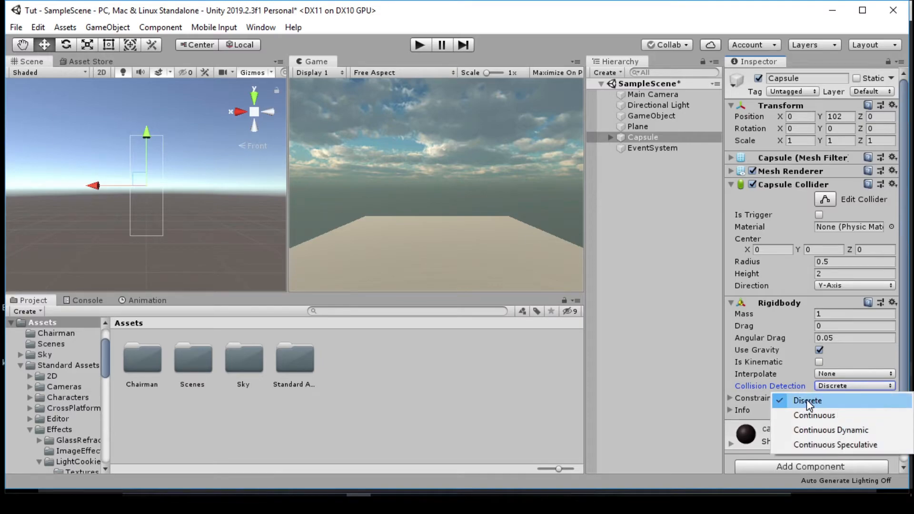
click(833, 384)
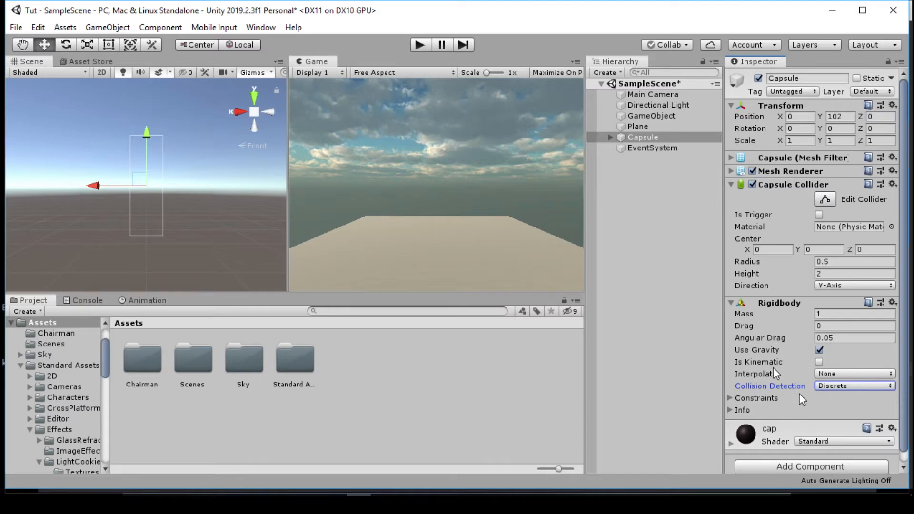
click(841, 387)
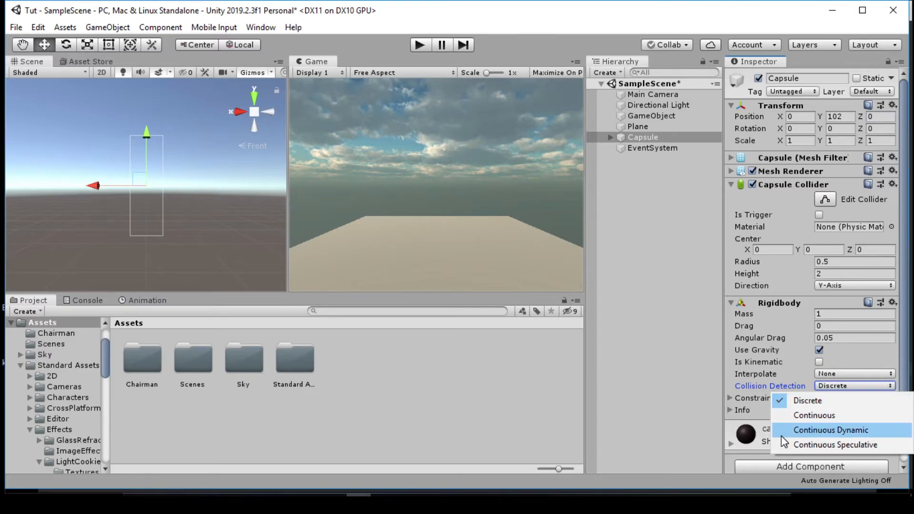
click(836, 387)
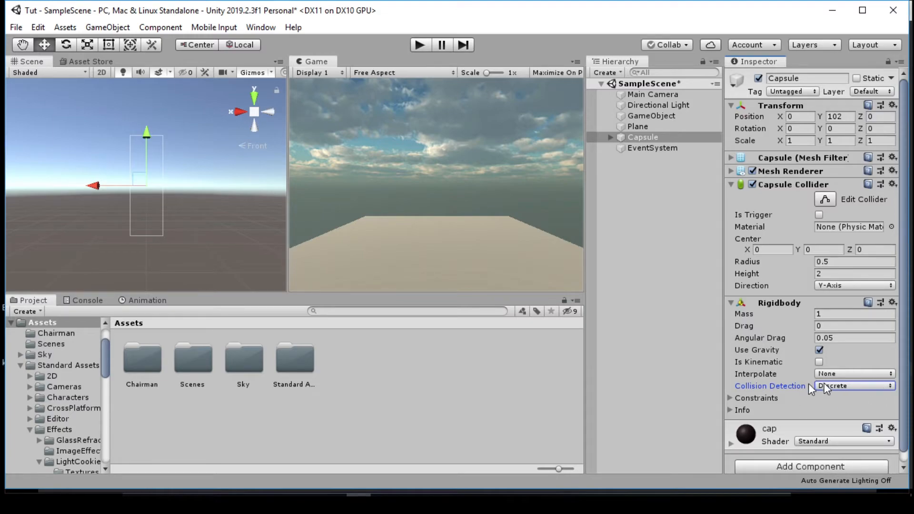
Examine the Constraints and Info sections of the Capsule's Rigidbody, collapsing each again
click(732, 398)
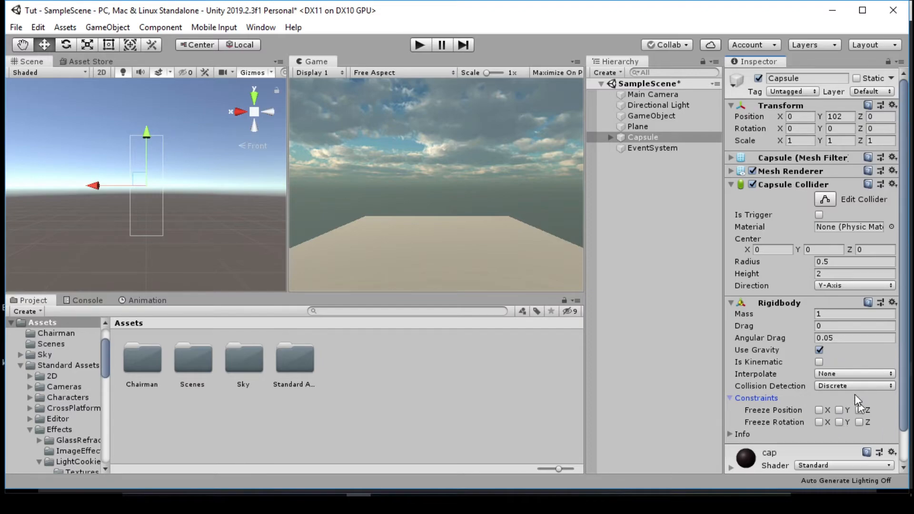
click(732, 398)
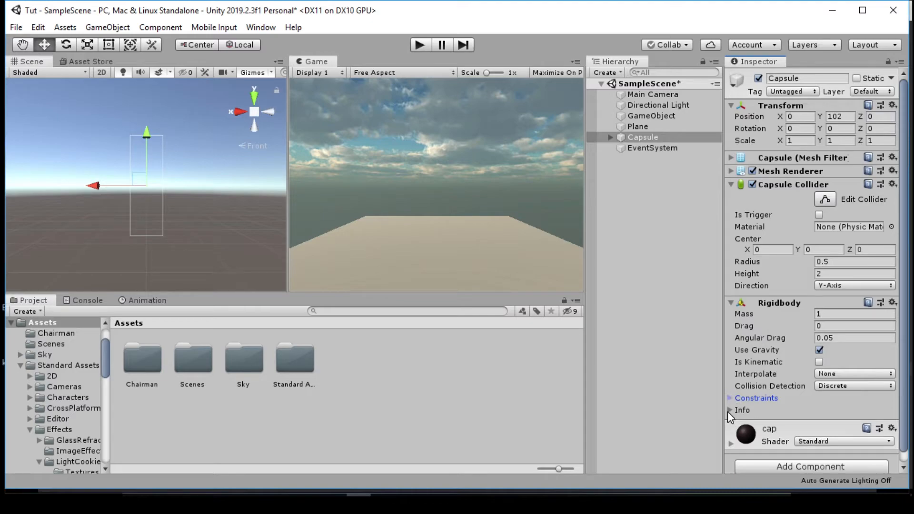
click(729, 410)
scroll(801, 347, down, 3)
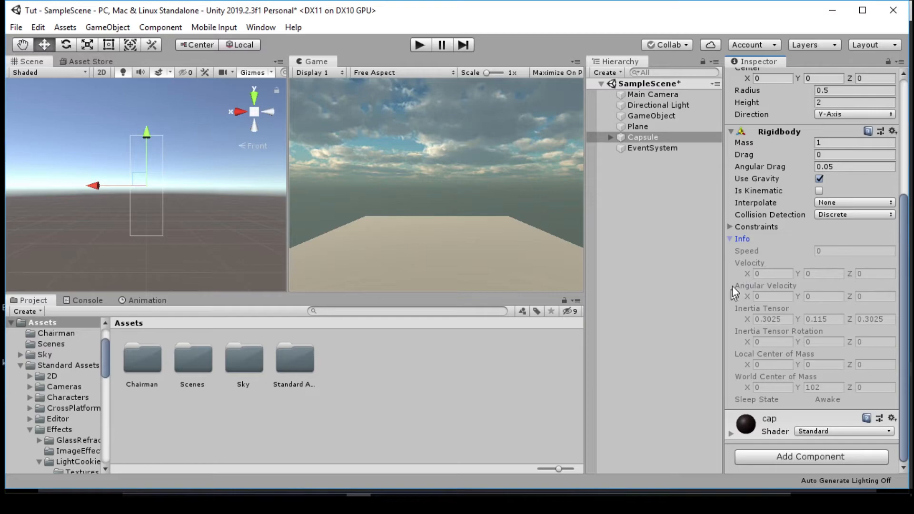
click(728, 239)
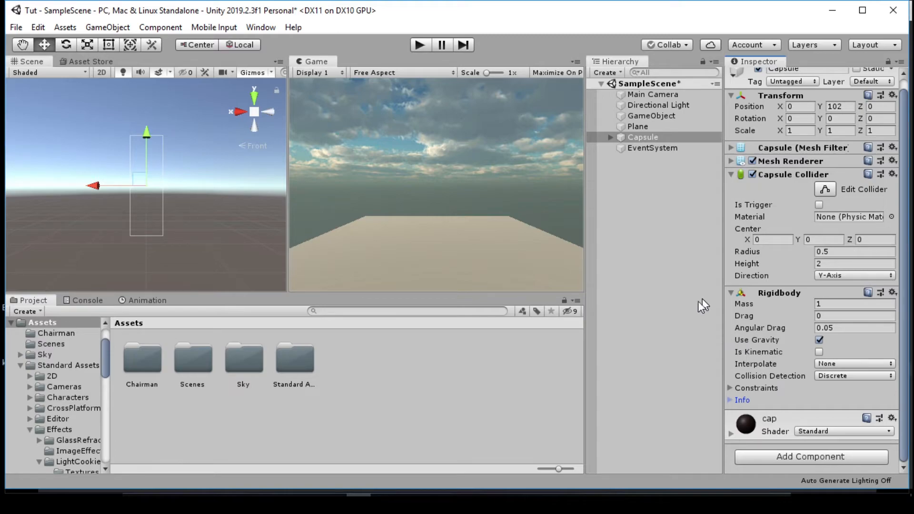
Create a C# script named Rigid in the Assets folder and open it in Visual Studio
right_click(392, 358)
mouse_move(533, 39)
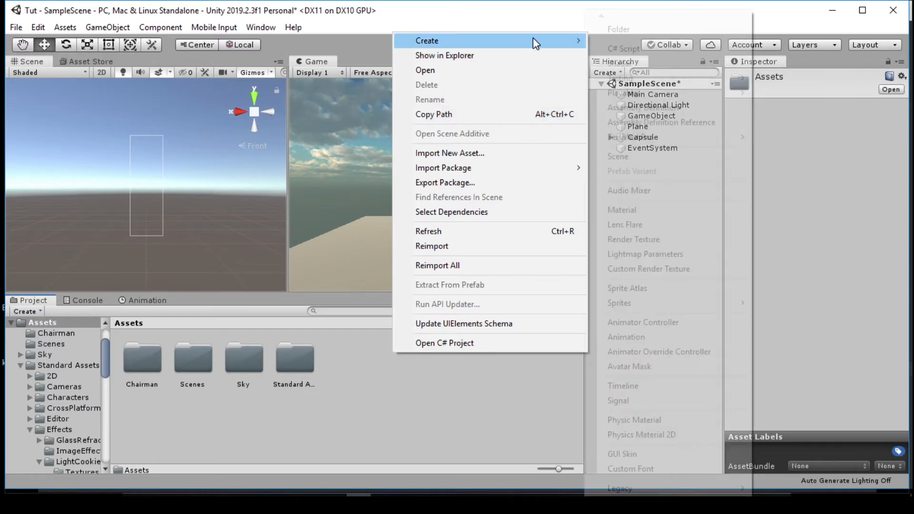
click(609, 48)
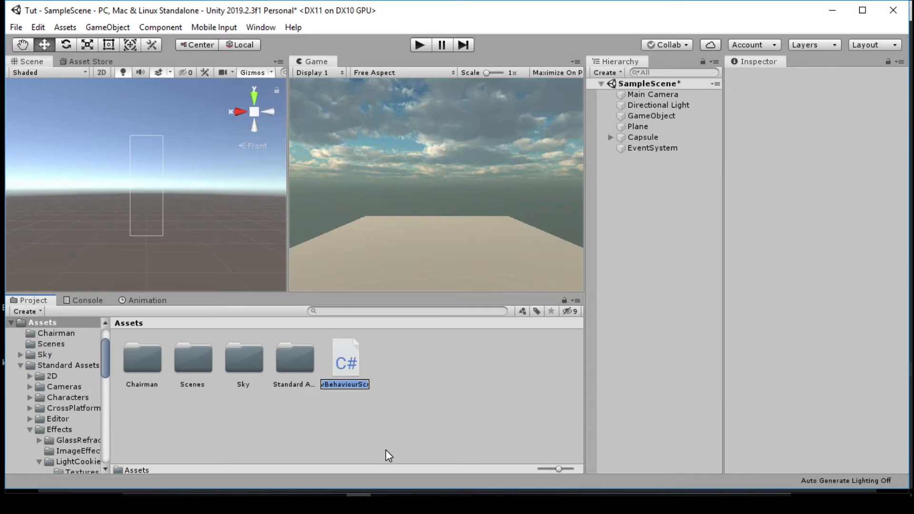
text(Rigid)
key(Return)
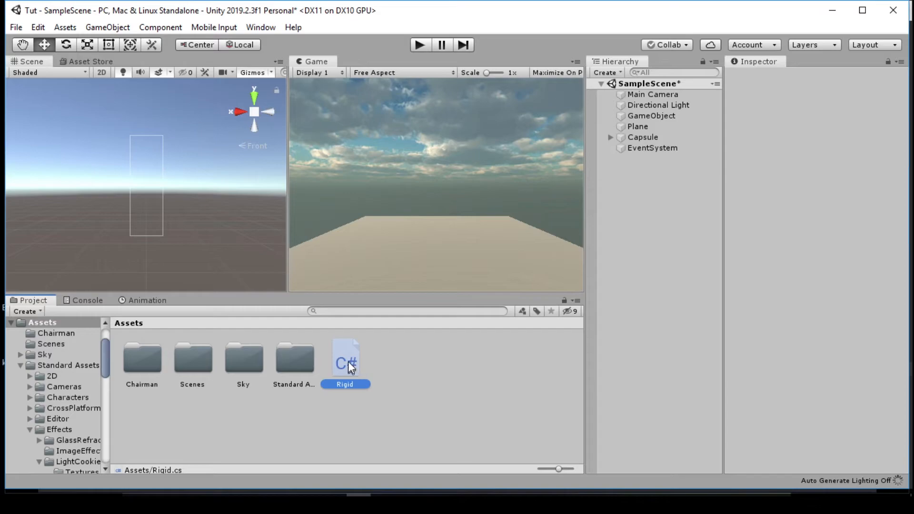
double_click(348, 361)
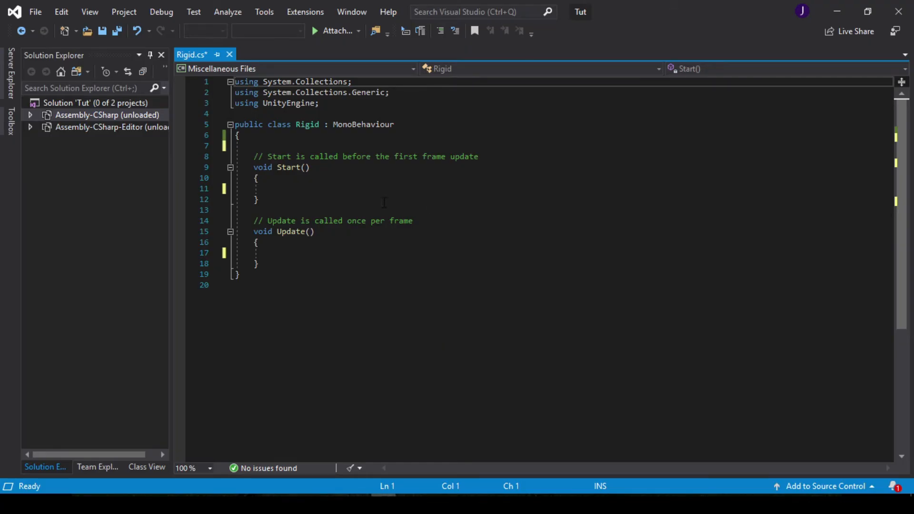
Declare the field "Rigidbody rb;" at the beginning of the Rigid class, above the Start comment
click(276, 146)
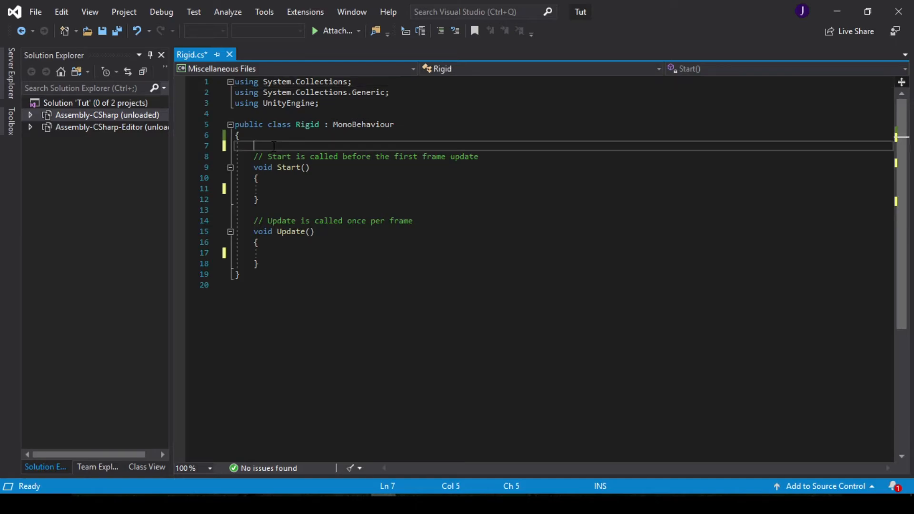
text(R)
text(igid)
text(bocy)
key(BackSpace)
key(BackSpace)
text(dy rb;)
Add the statement "rb = GetComponent<RigidBody>();" to the body of the Start method
click(293, 188)
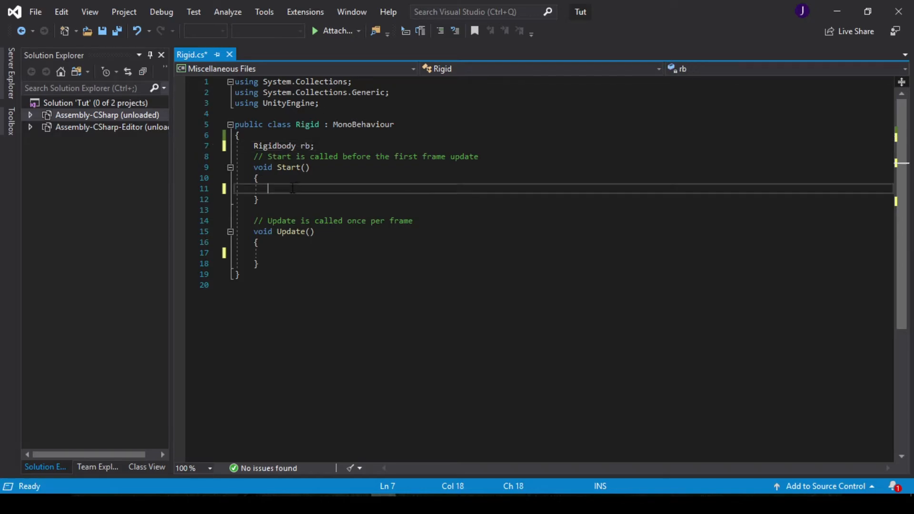
text(rb = GetAC)
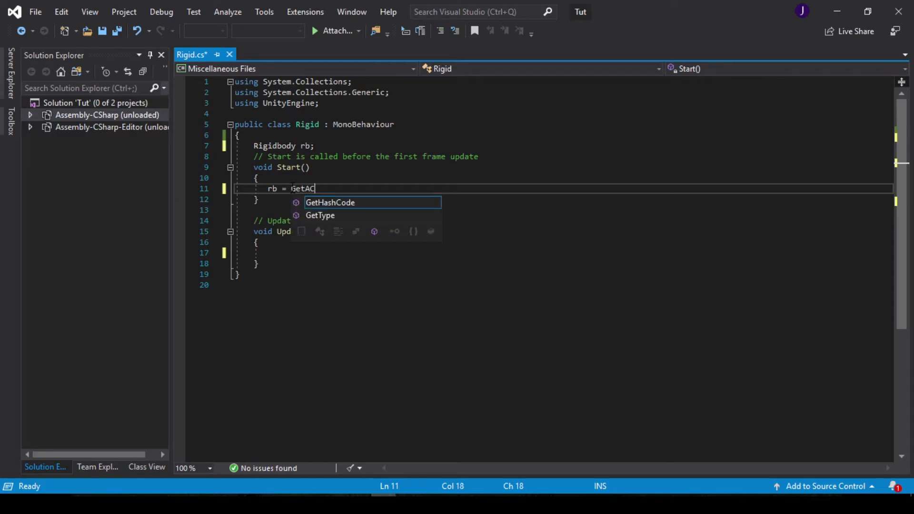
key(BackSpace)
key(BackSpace)
text(C)
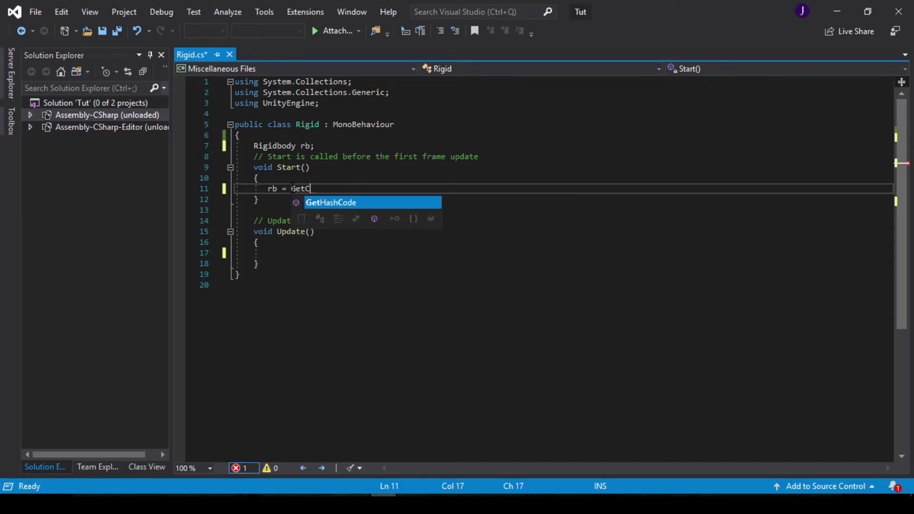
text(oponen)
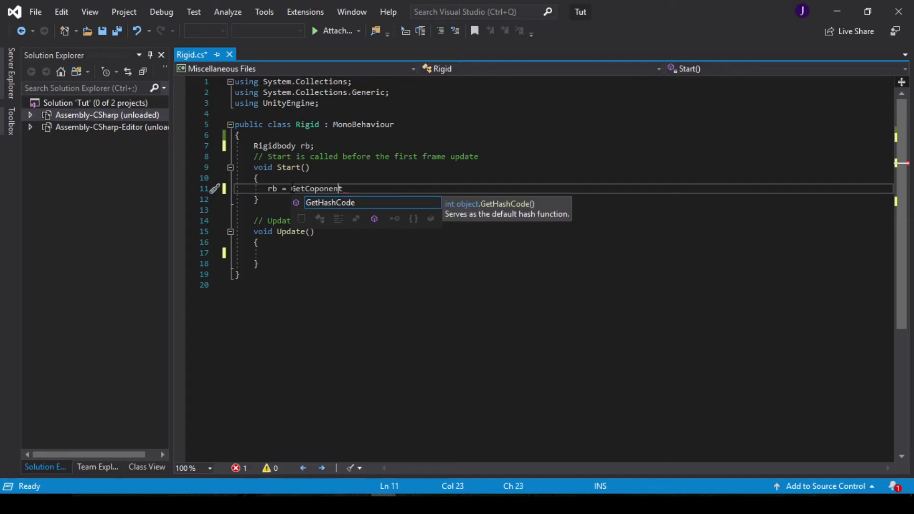
text(t)
key(Left)
key(Left)
key(Left)
key(Left)
key(Left)
key(Left)
text(m)
key(End)
text(<)
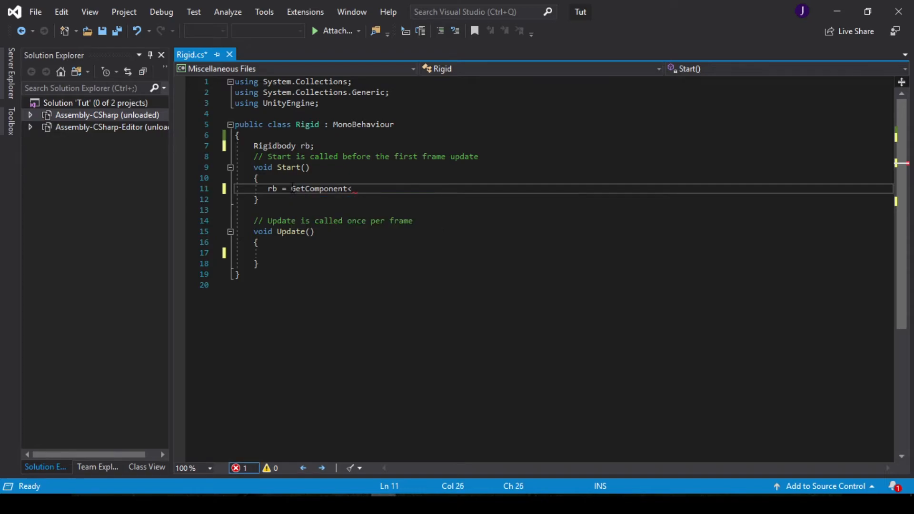
text(Rig)
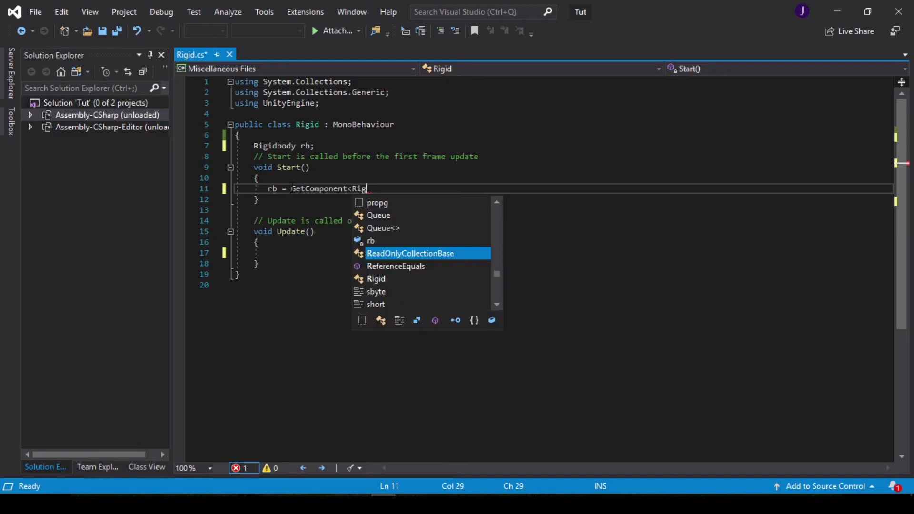
text(idB)
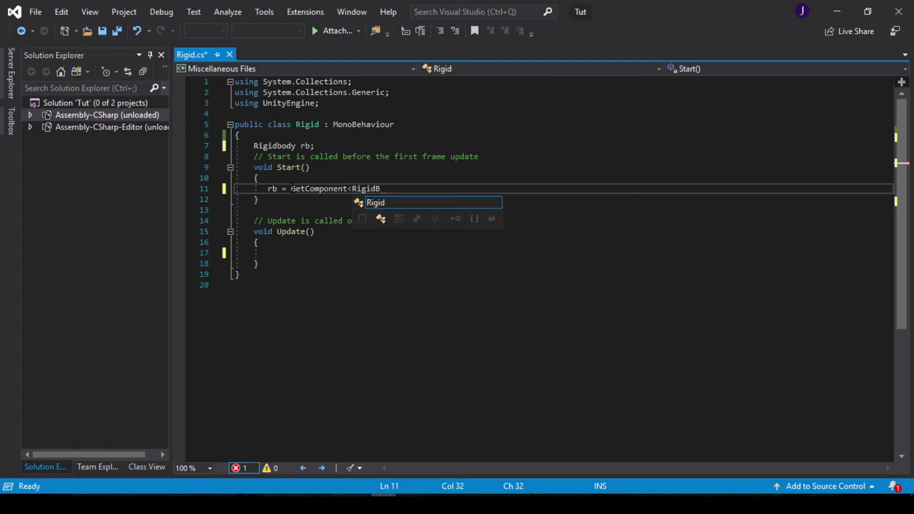
text(ody)
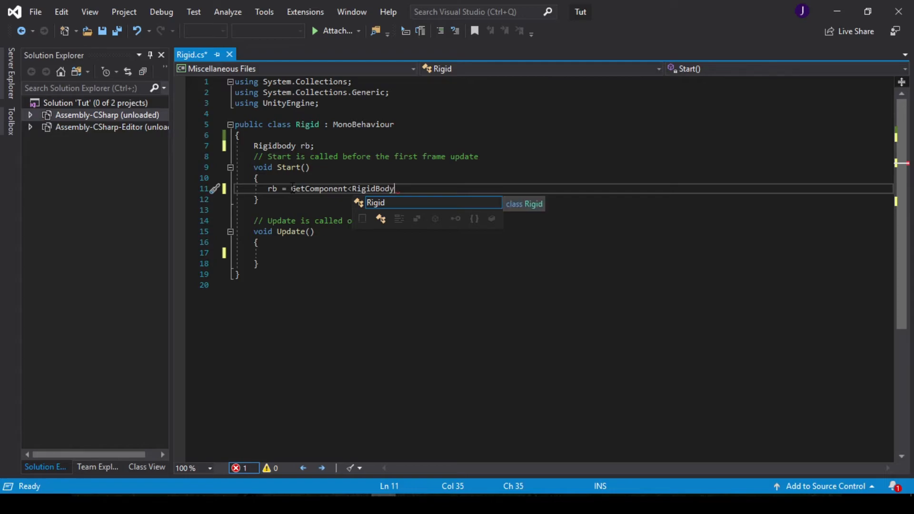
text(>()
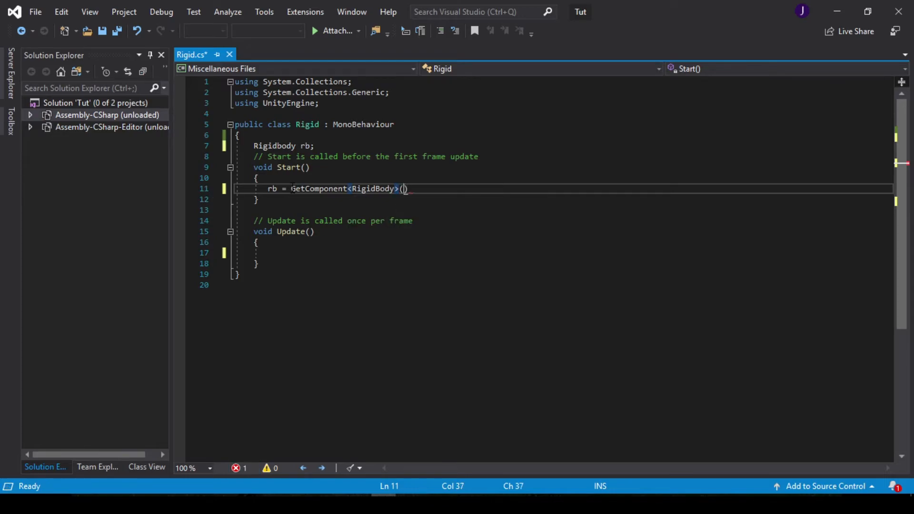
text();)
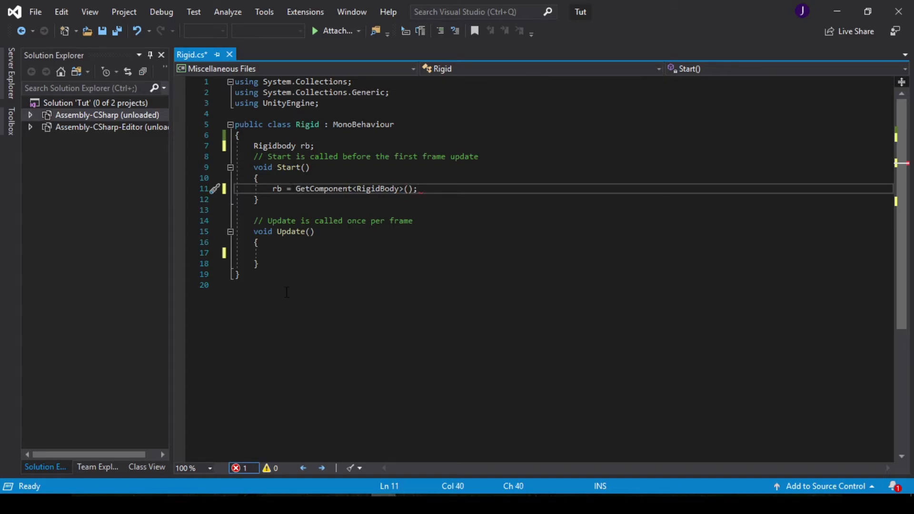
Add an "if (Input.GetKeyDown(KeyCode.W))" condition with an empty braced block inside the Update method
click(282, 255)
text(if)
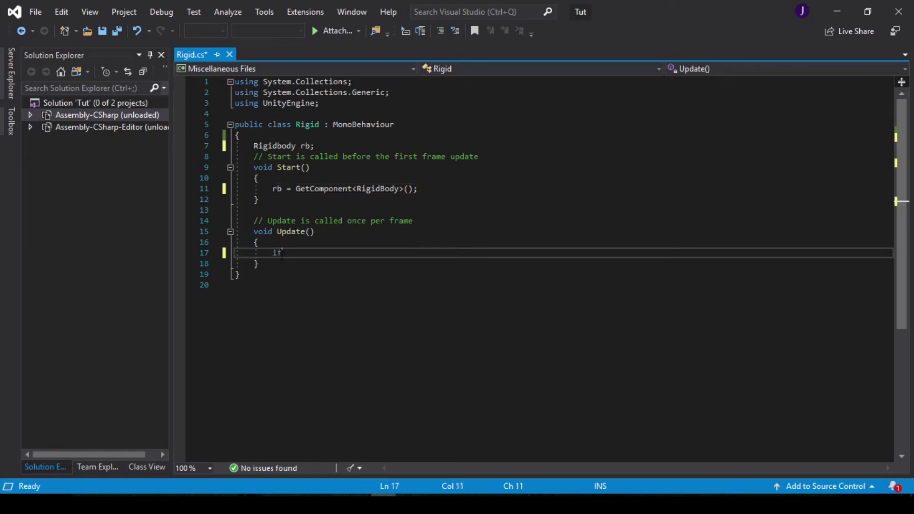
text((Input.Get)
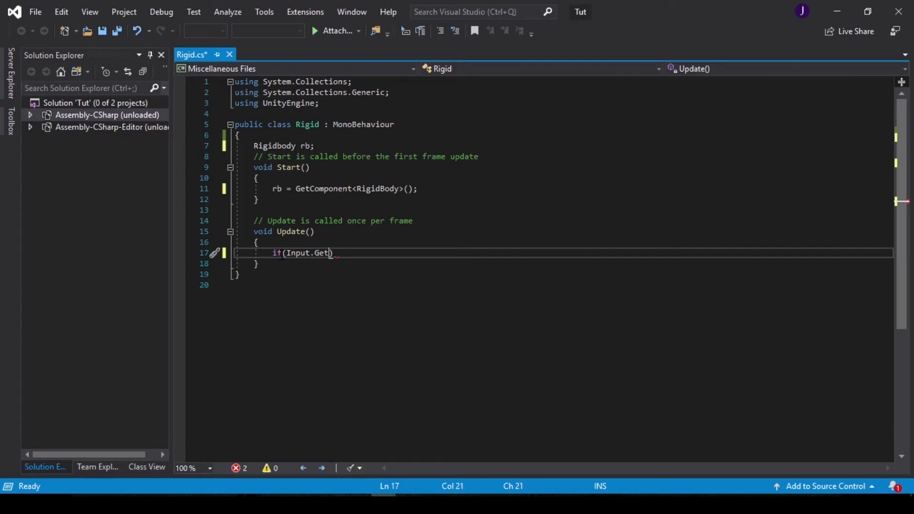
text(KeyDown(KeyCo)
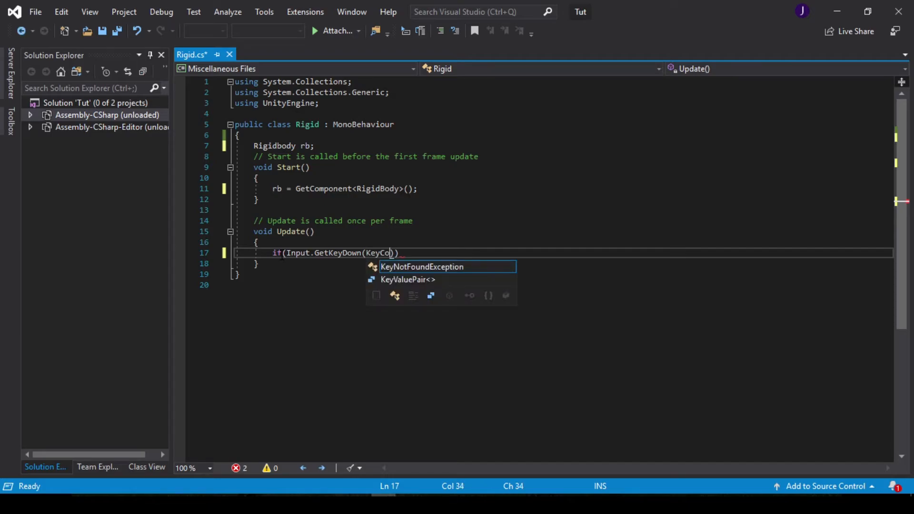
text(de)
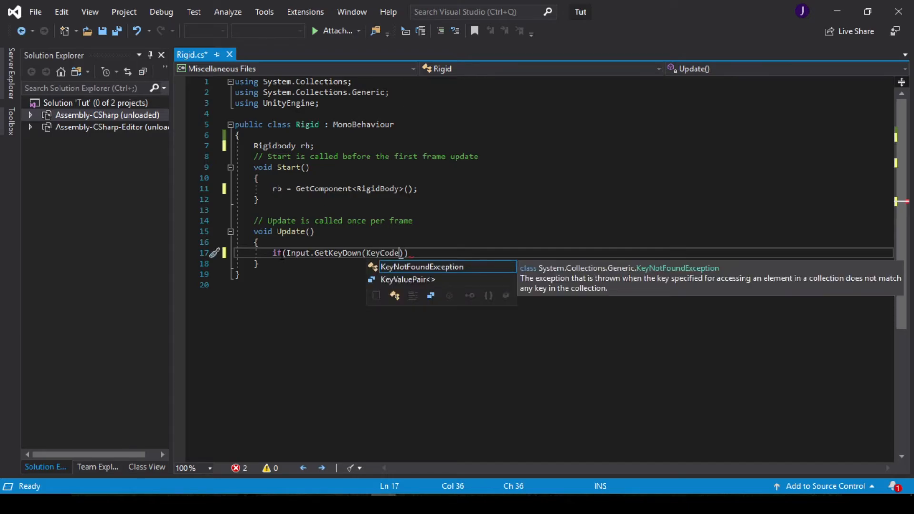
text(.)
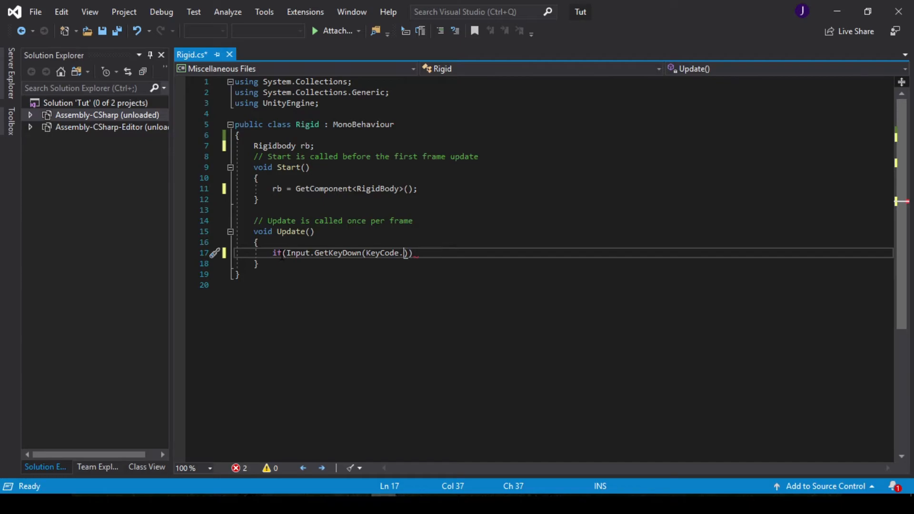
text(w)
key(Right)
key(Right)
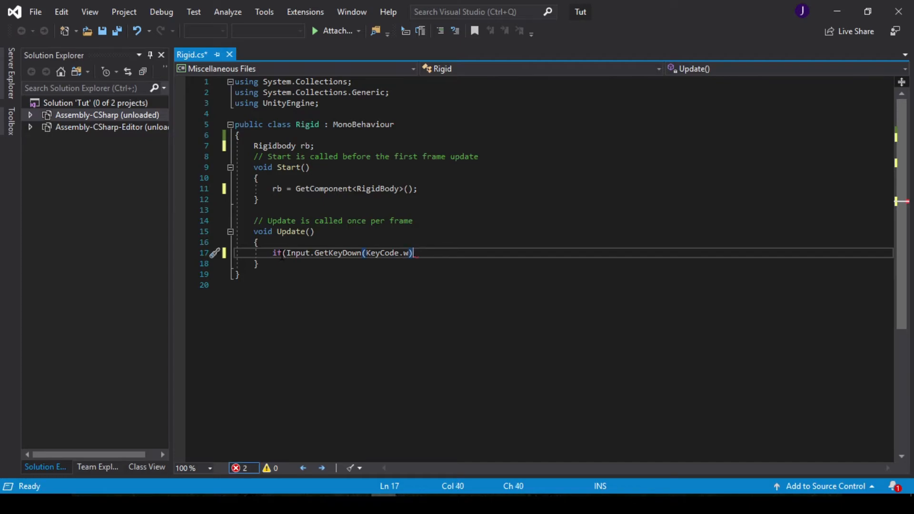
key(ctrl+z)
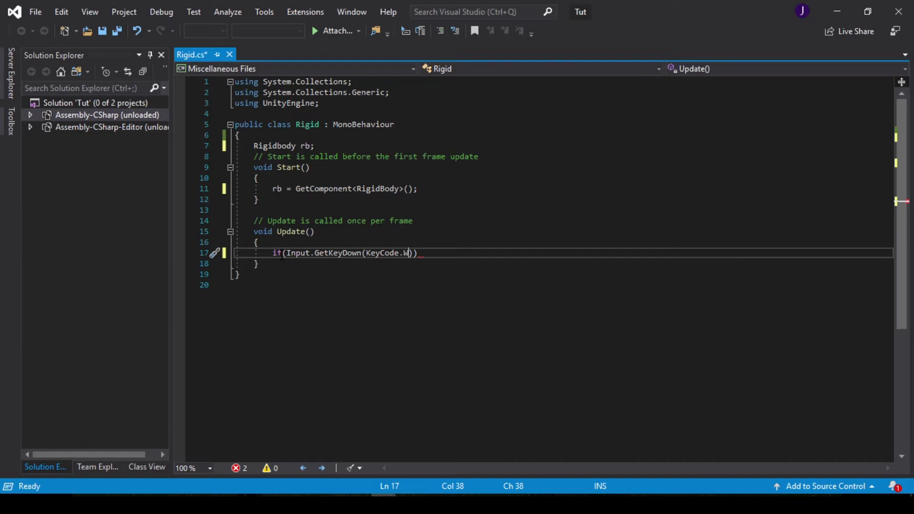
text()))
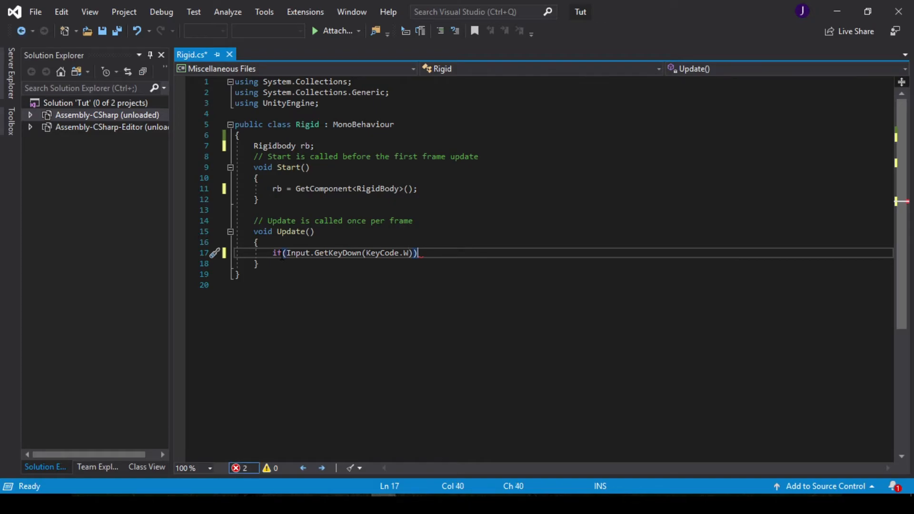
key(Return)
text({)
key(Return)
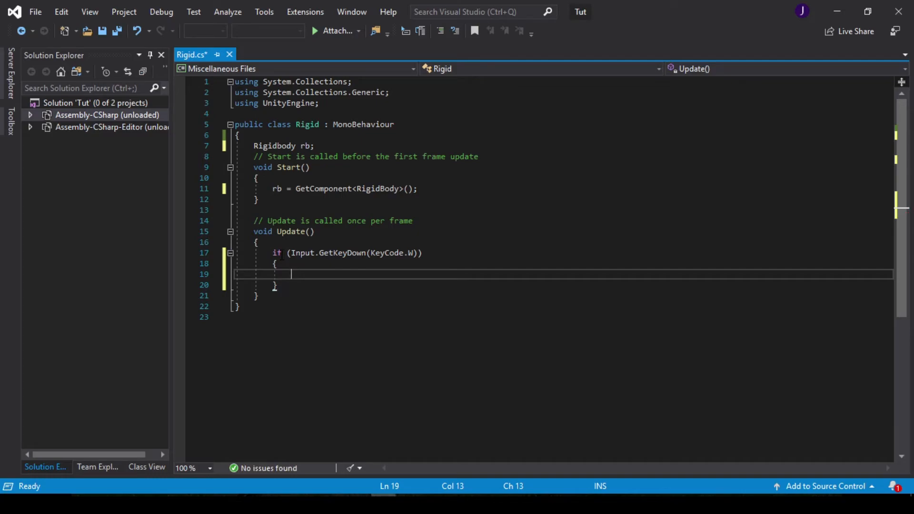
Add "rb.AddForce(0, 0, 90);" inside the W-key block and save the script
text(rb.AddFo)
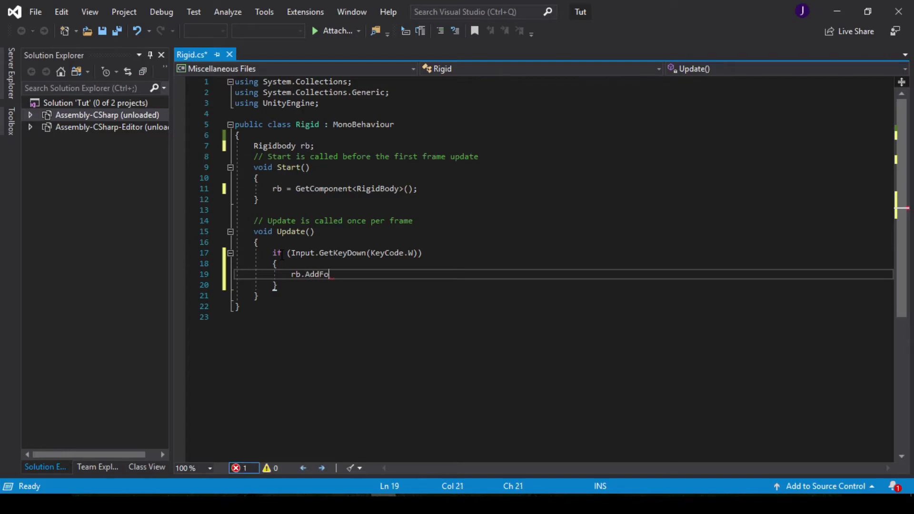
text(rce()
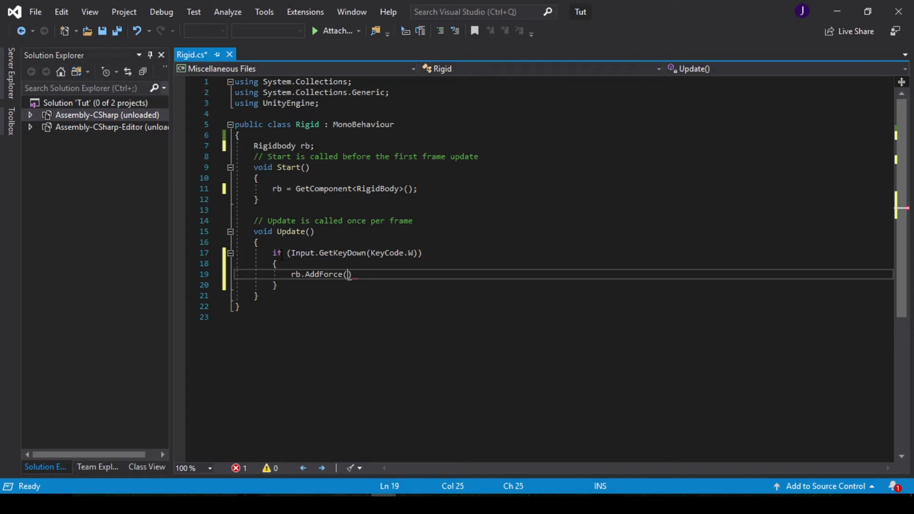
text(0, 0, 90);)
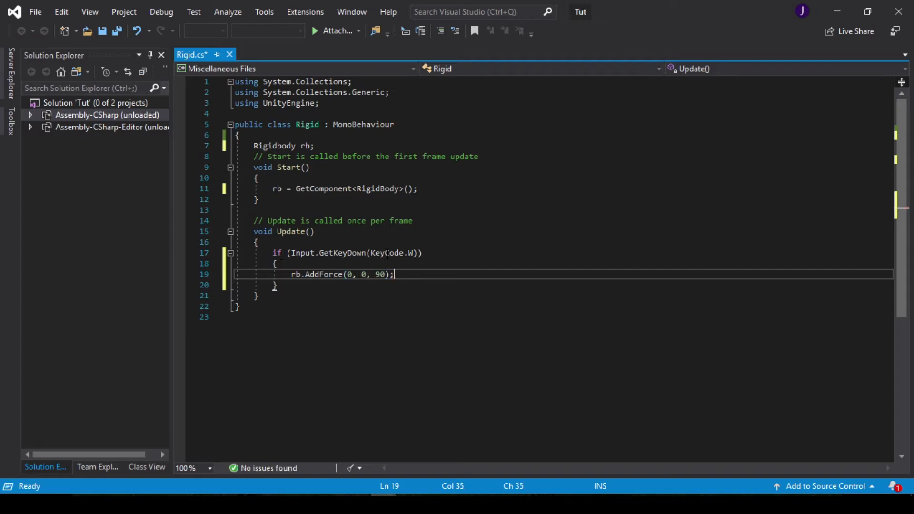
key(ctrl+s)
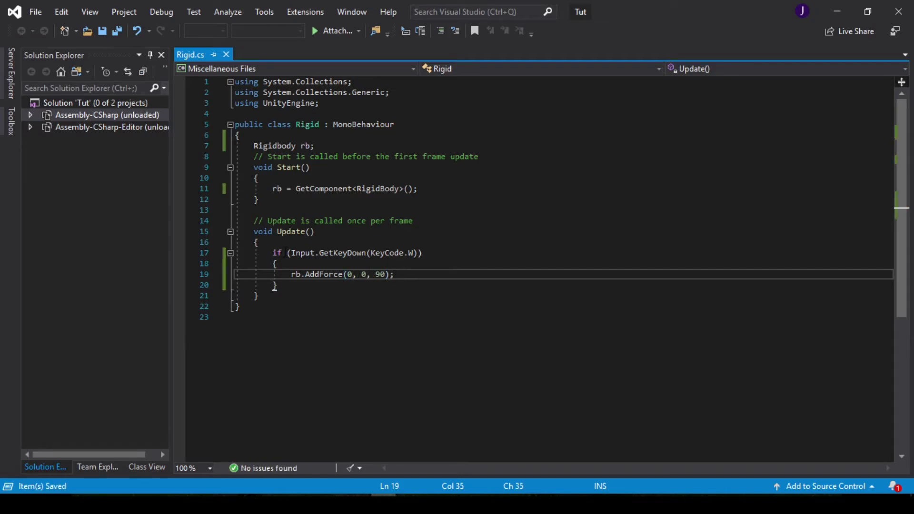
Duplicate the whole W-key if block directly below the original in the Update method
drag(272, 252, 291, 287)
key(ctrl+c)
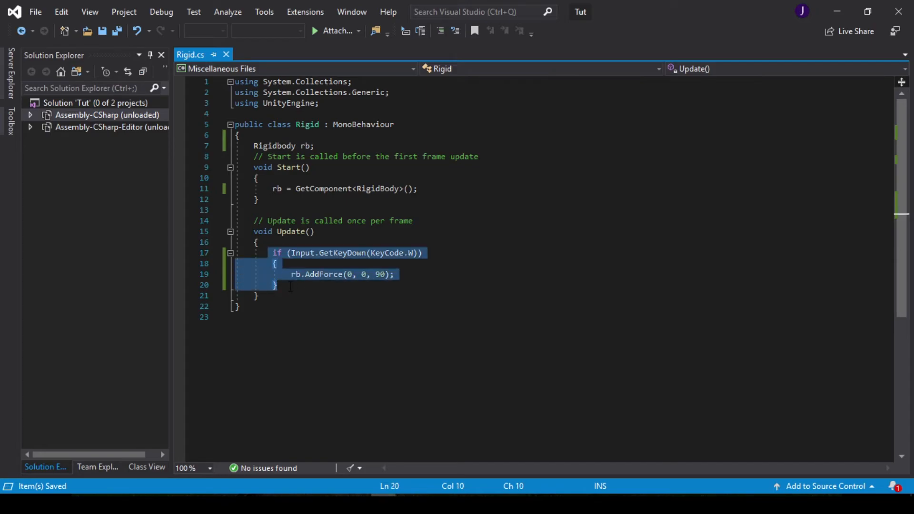
click(291, 287)
key(Return)
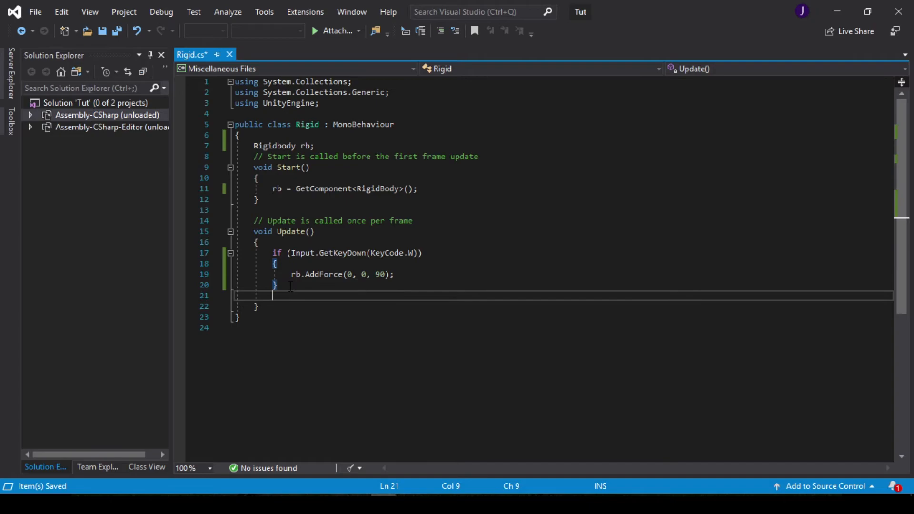
key(ctrl+v)
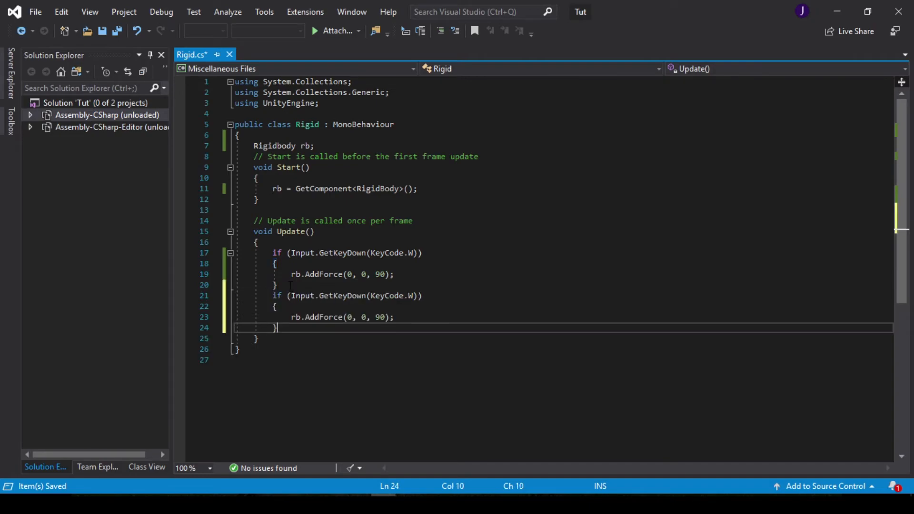
Change the duplicated if block to check KeyCode.Z and call AddForce with (0, 0, -90), and save the script
click(414, 296)
key(BackSpace)
text(Z)
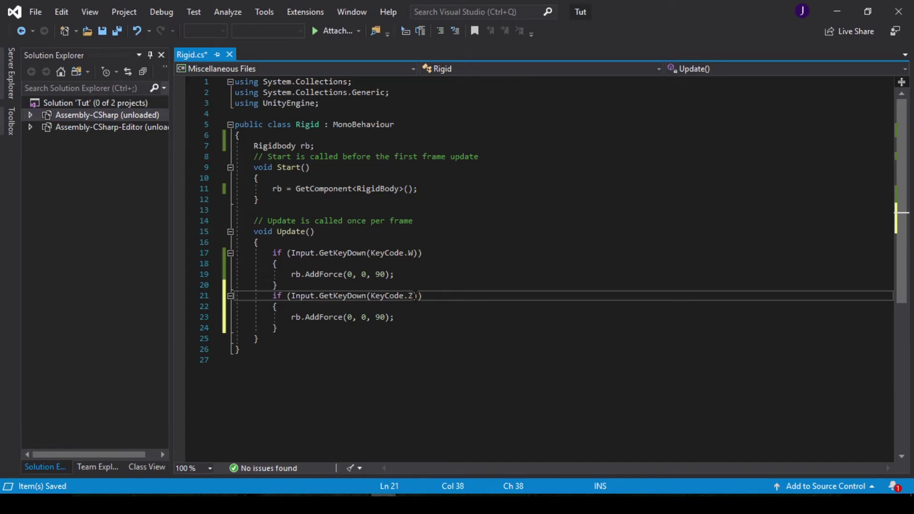
click(375, 317)
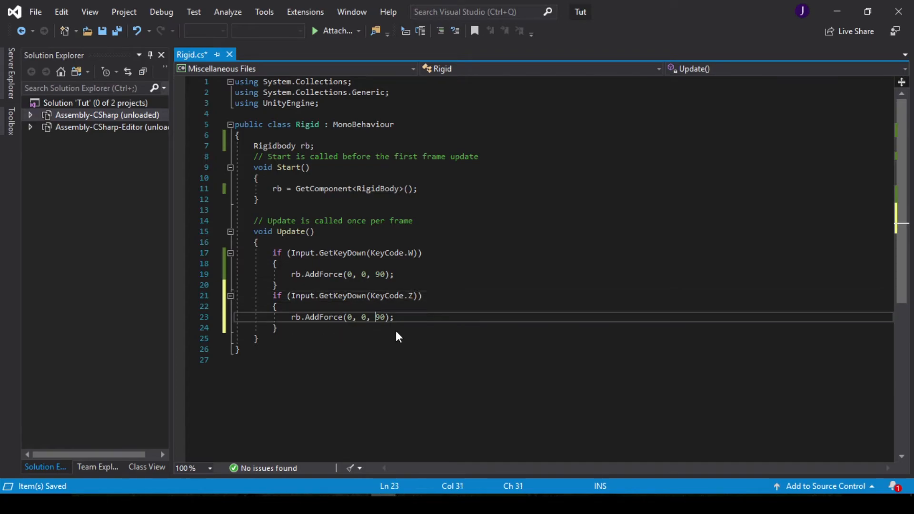
text(-)
key(ctrl+s)
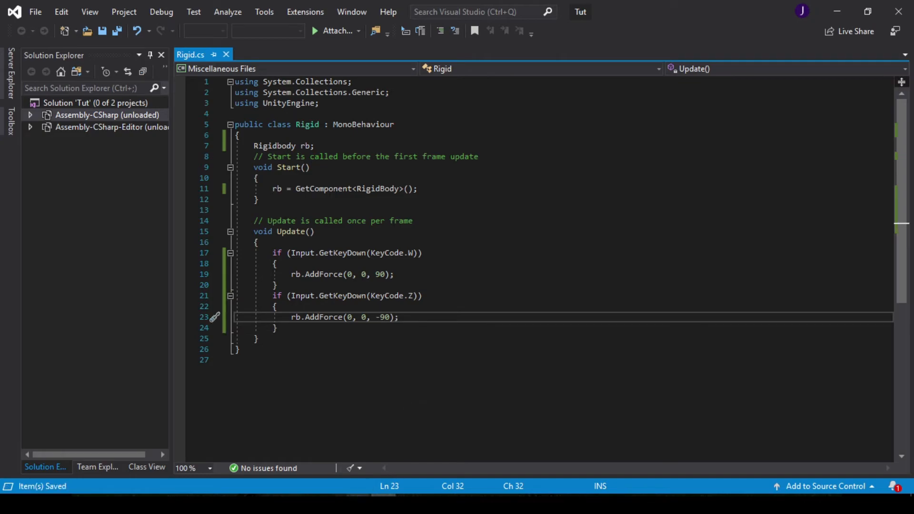
Check the compile error in Unity and correct the GetComponent type in the script's Start method to Rigidbody
key(alt+Tab)
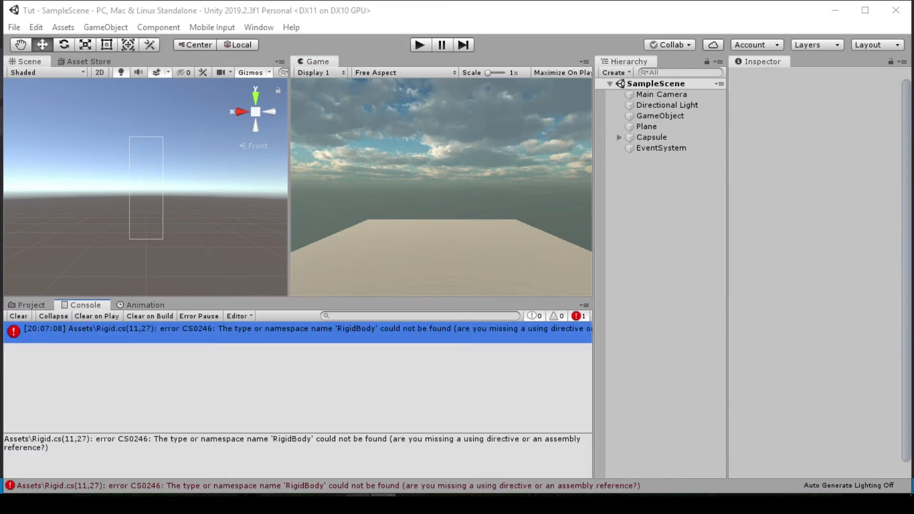
key(alt+Tab)
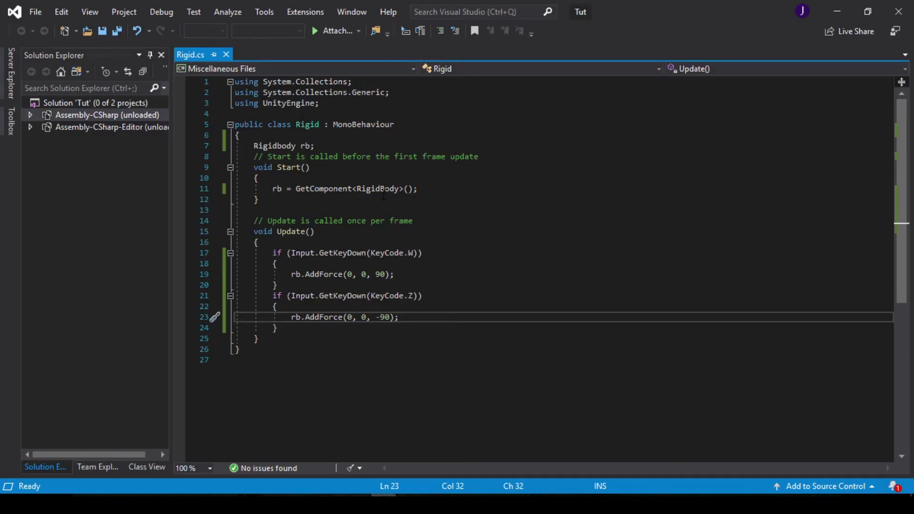
click(385, 188)
key(BackSpace)
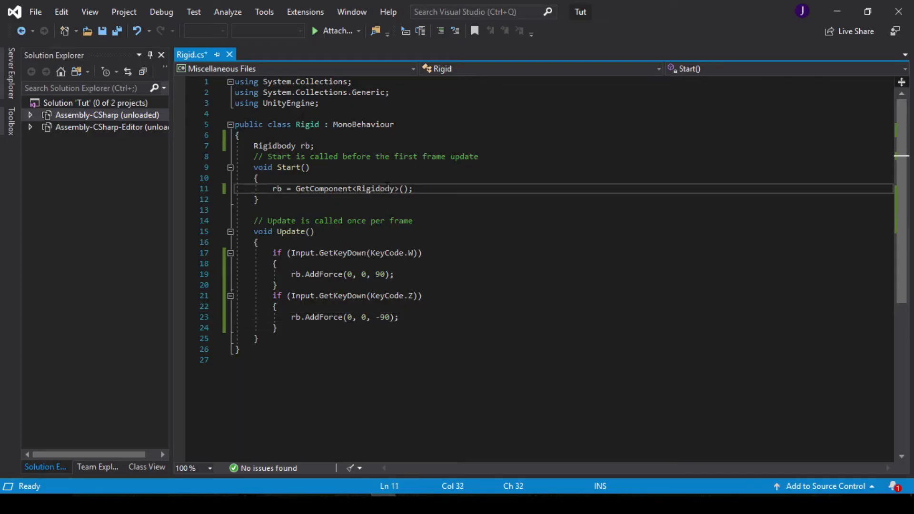
text(b)
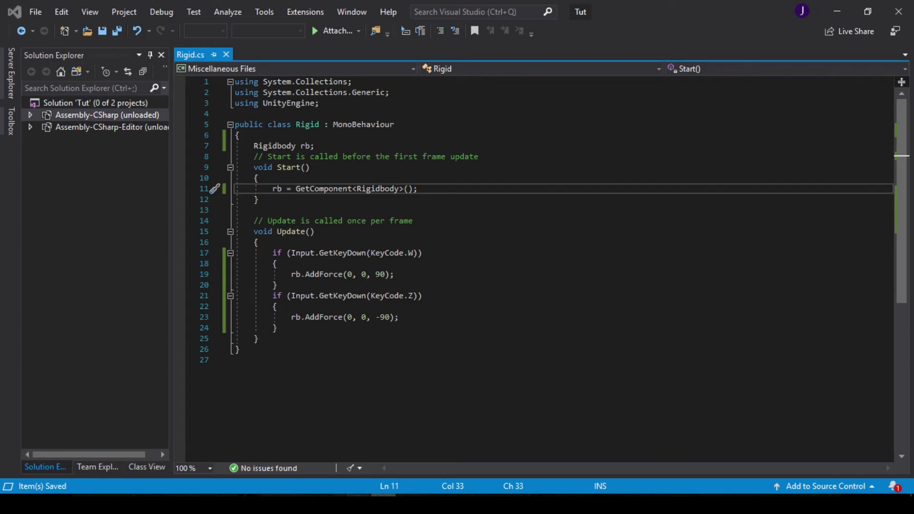
Switch to Unity, attach the Rigid script to the Capsule and disable Use Gravity on its Rigidbody
key(alt+Tab)
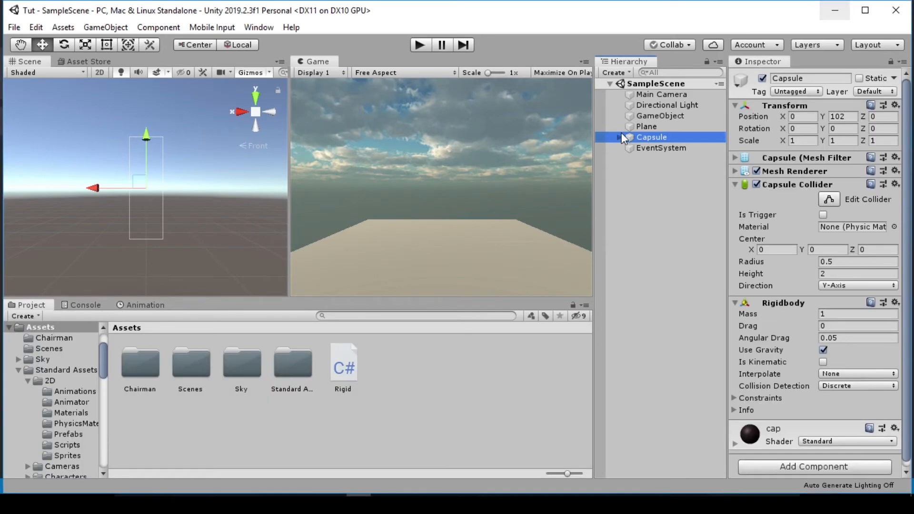
drag(341, 373, 519, 252)
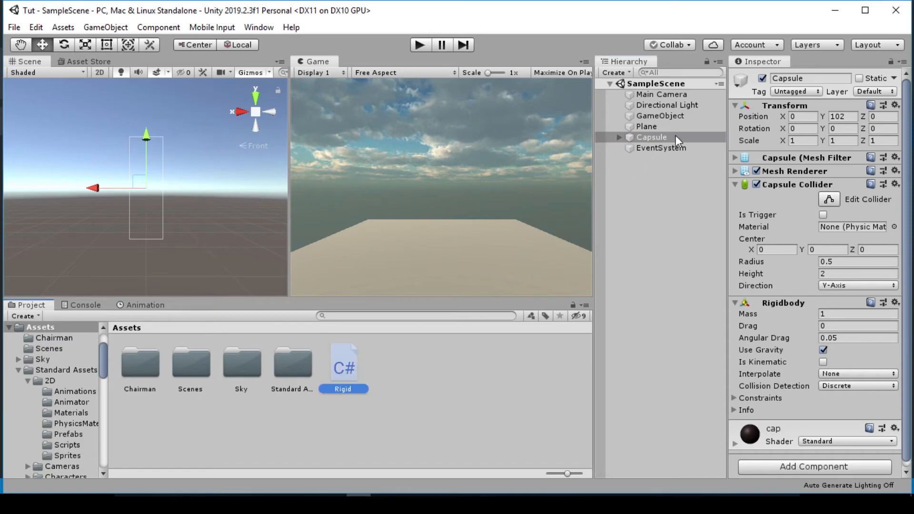
drag(675, 135, 675, 135)
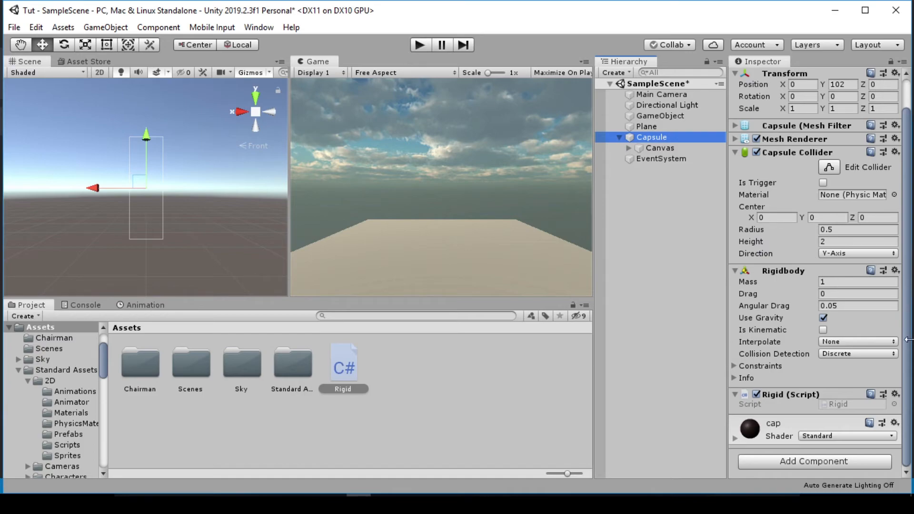
click(823, 318)
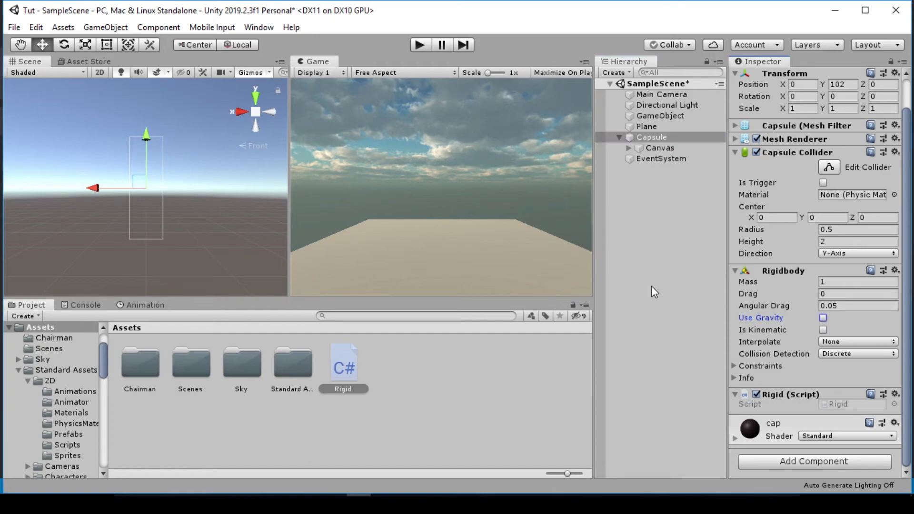
Run the scene and set the Capsule's Y position to 0 in play mode
click(417, 45)
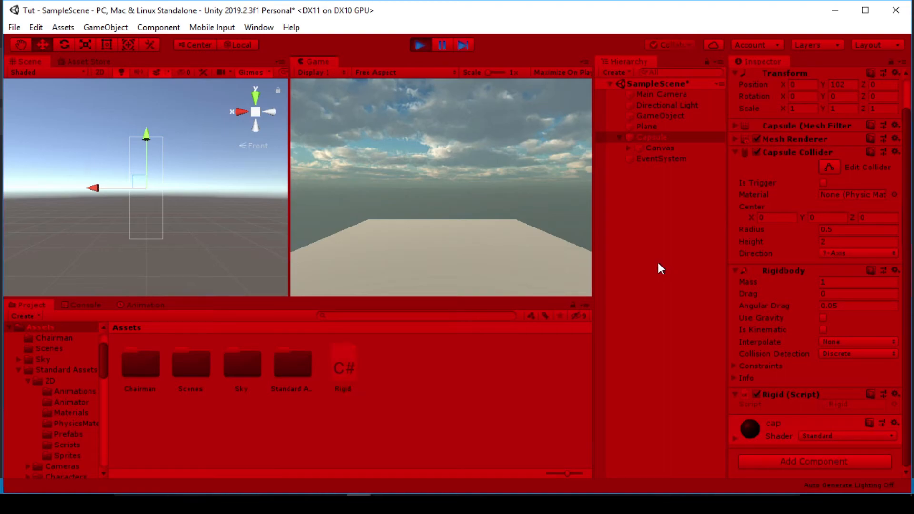
scroll(747, 224, up, 2)
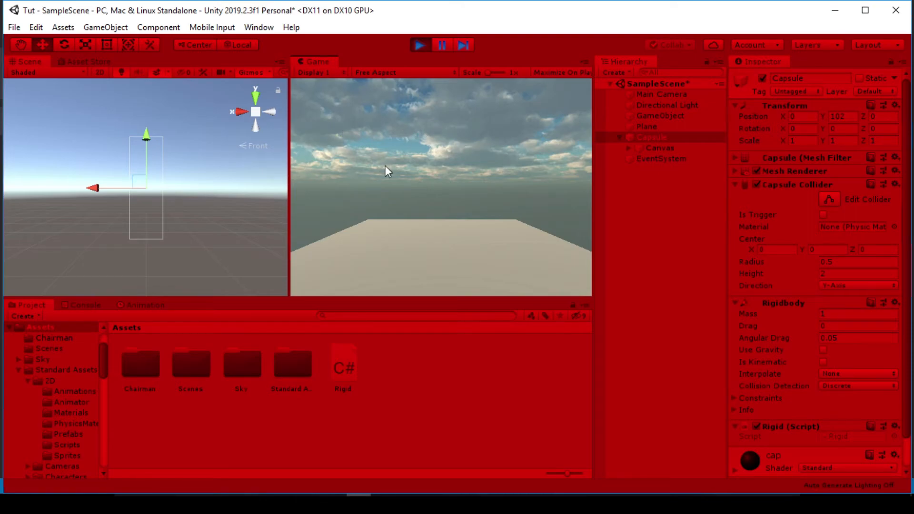
click(846, 117)
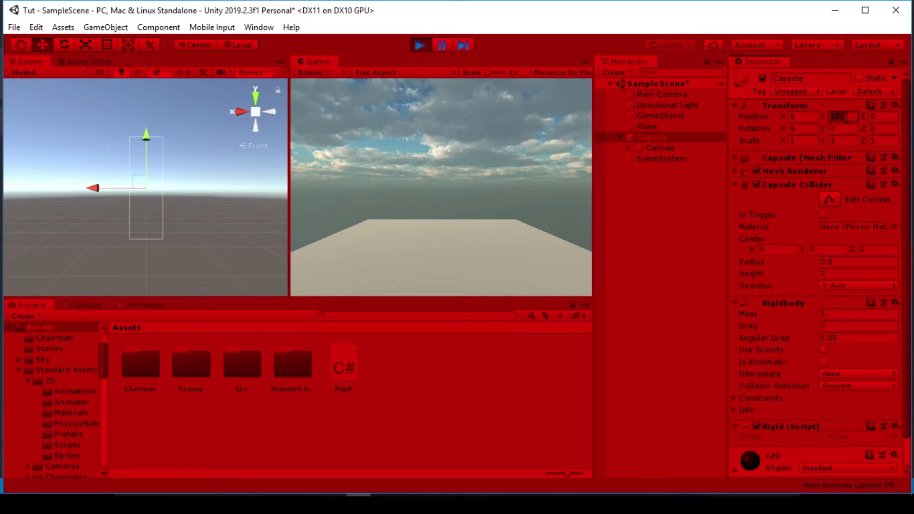
text(0)
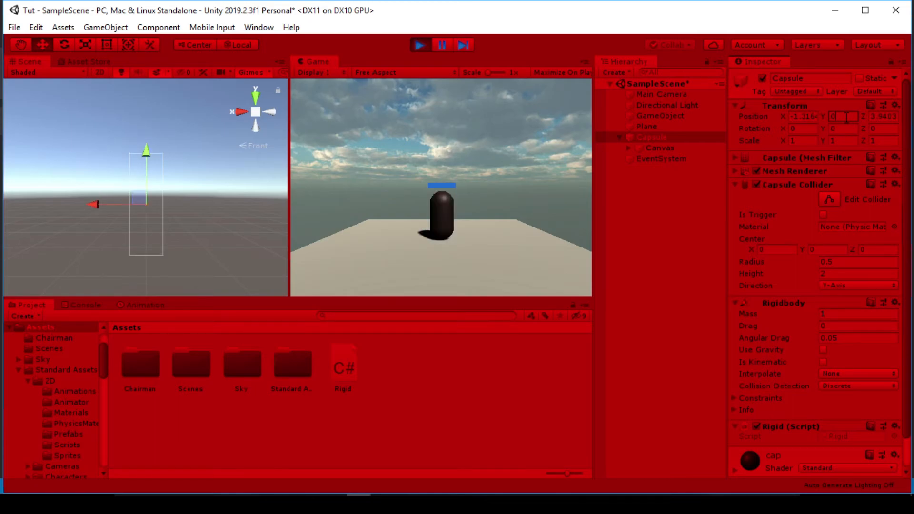
key(Return)
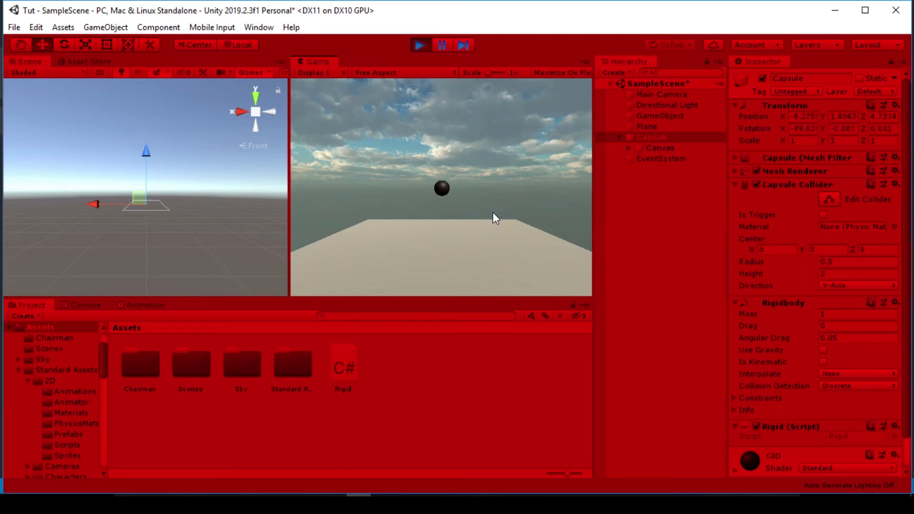
Test the key-driven force on the running capsule, inspect the Plane, and stop play mode
key(s)
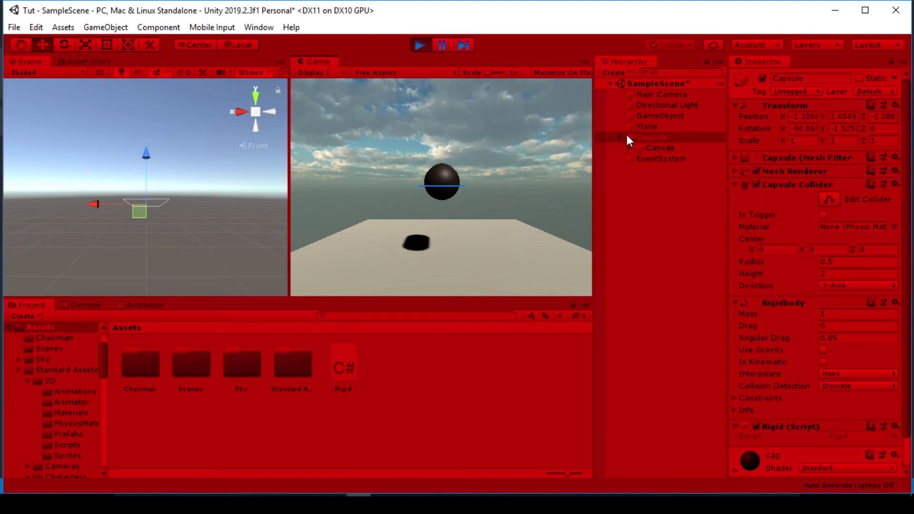
click(655, 126)
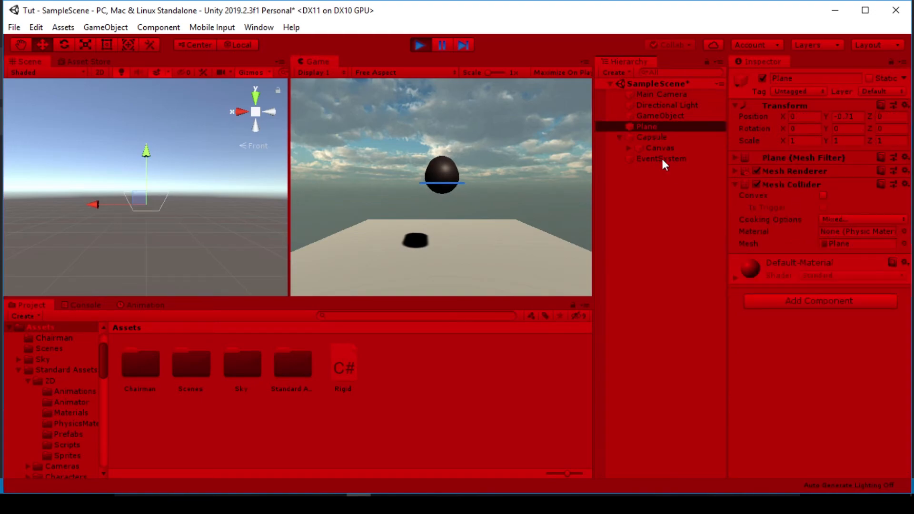
key(z)
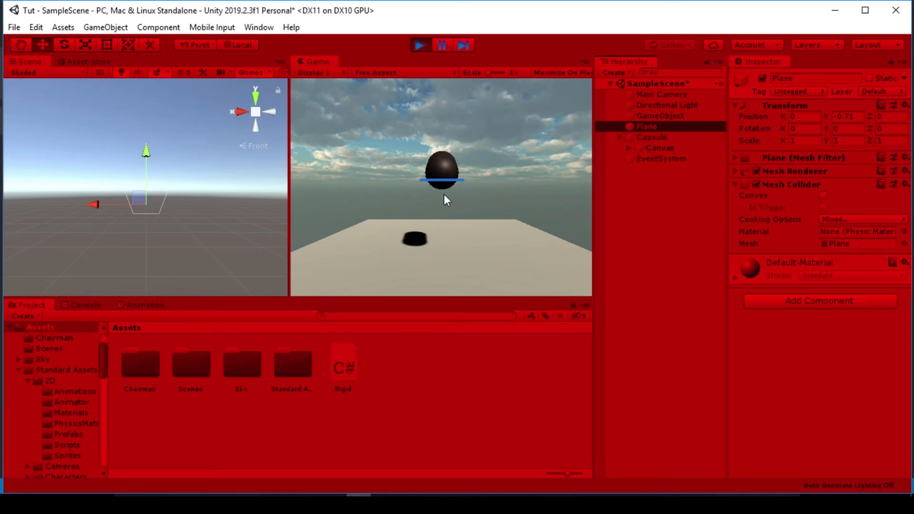
click(421, 45)
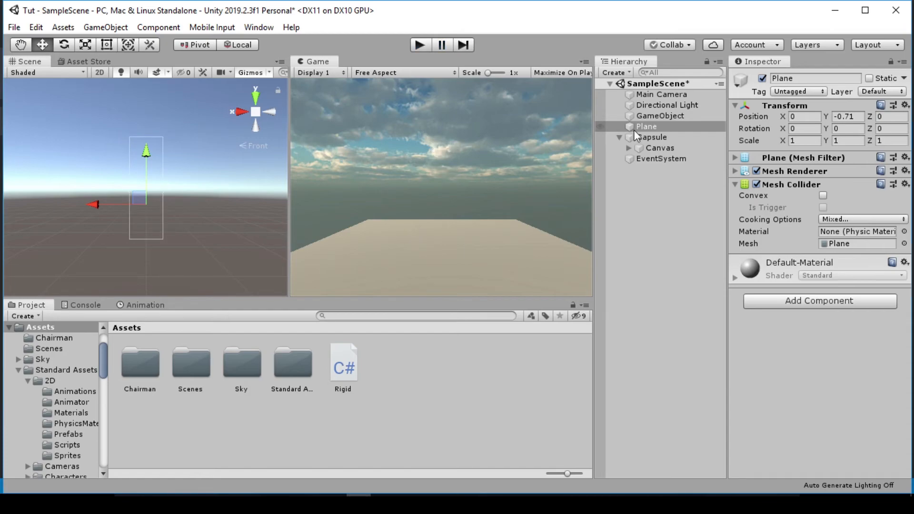
Set the Capsule's Y position to 0 in edit mode
click(619, 137)
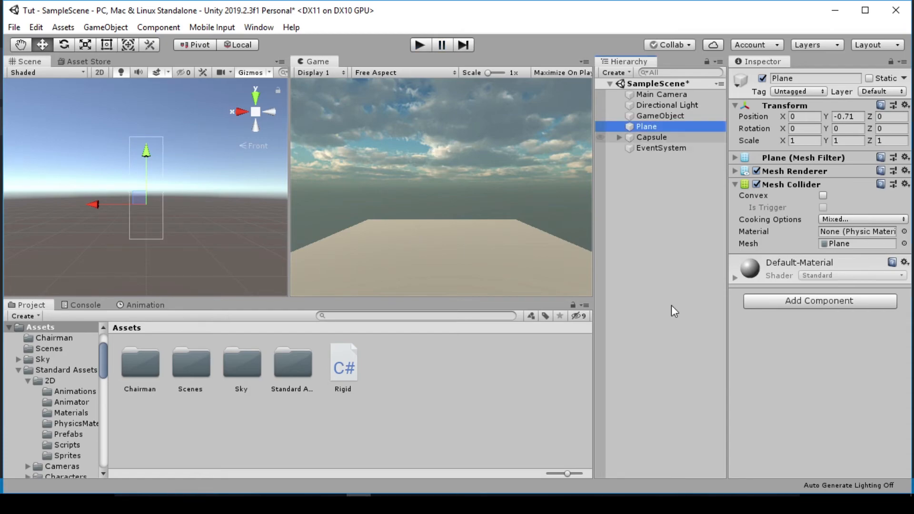
click(661, 137)
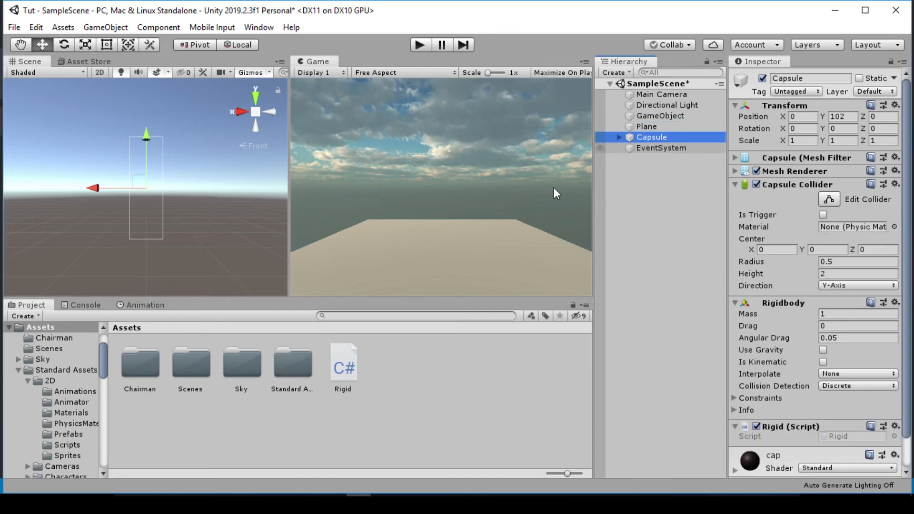
click(845, 117)
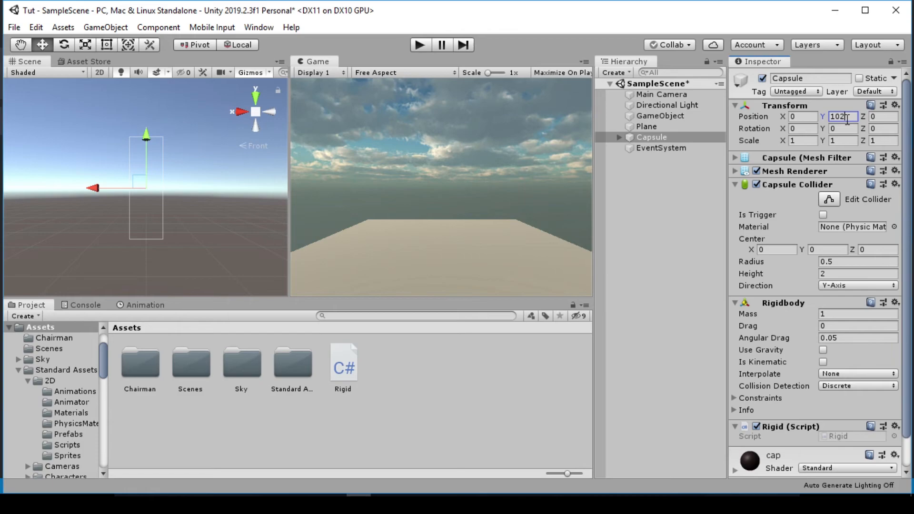
double_click(846, 117)
text(0)
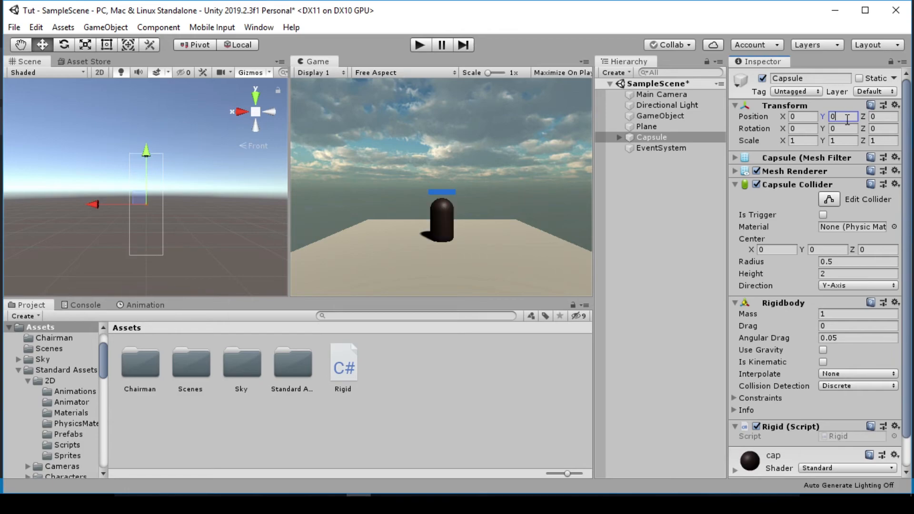
click(631, 266)
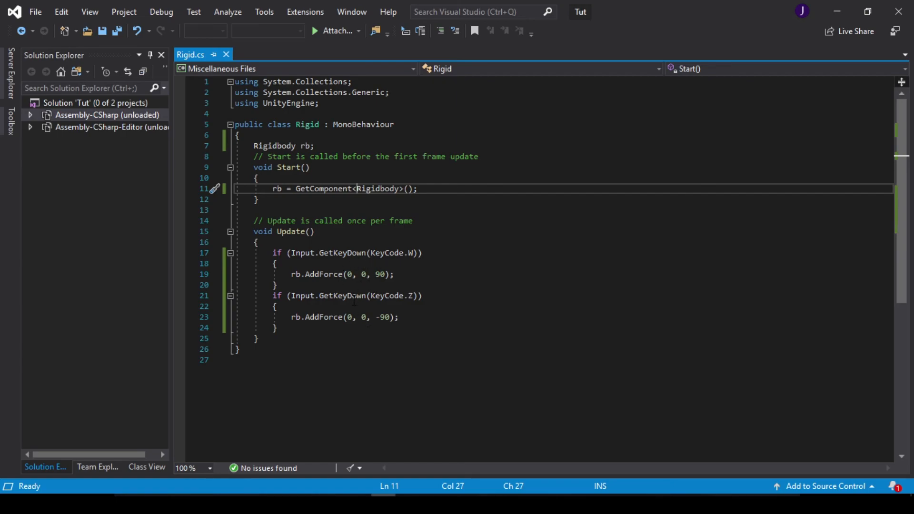
Switch to the Rigid script and replace AddForce with AddTorque in the KeyCode.W block
click(344, 275)
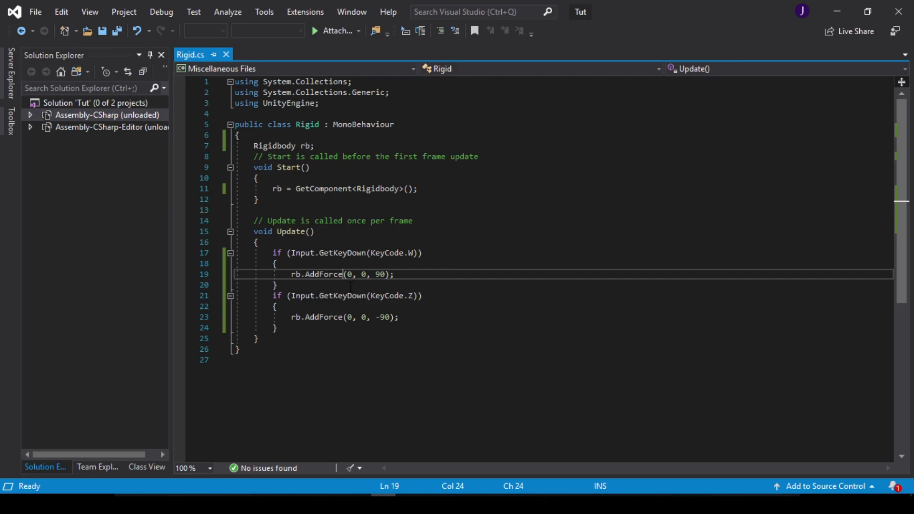
key(BackSpace)
key(BackSpace)
key(BackSpace)
key(BackSpace)
key(BackSpace)
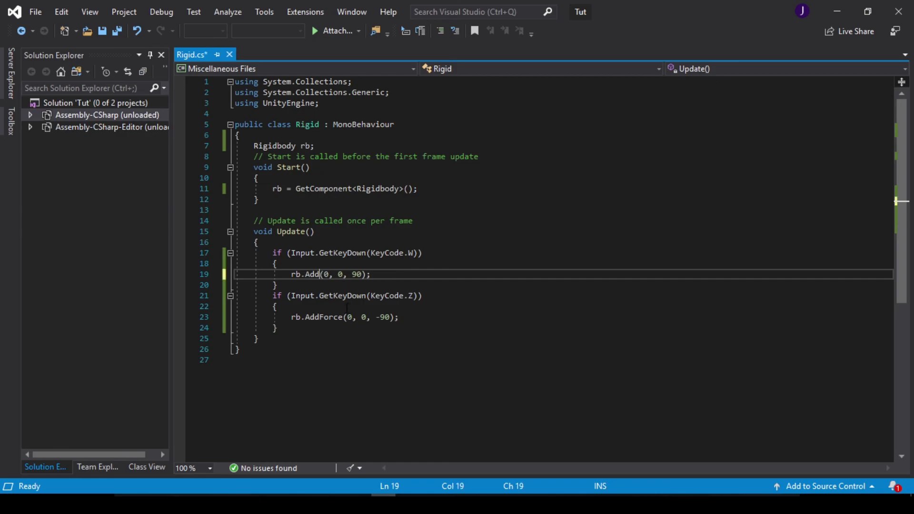
text(Torque)
Replace AddForce with AddTorque in the KeyCode.Z block and save the script
click(344, 317)
key(BackSpace)
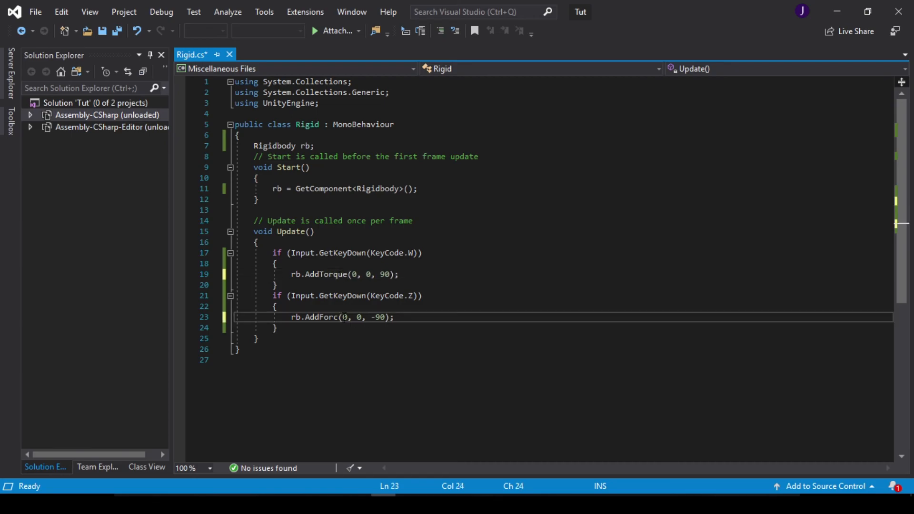
key(BackSpace)
key(BackSpace)
key(BackSpace)
key(BackSpace)
text(Torque)
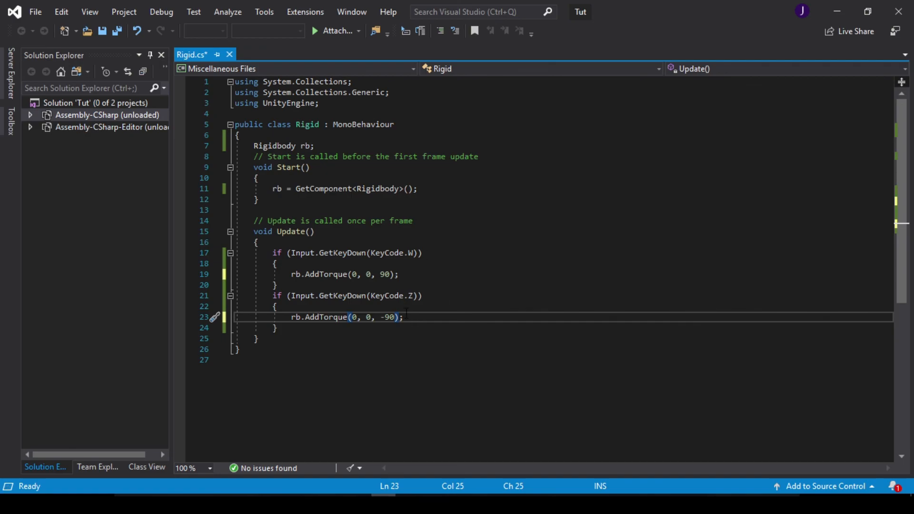
key(ctrl+s)
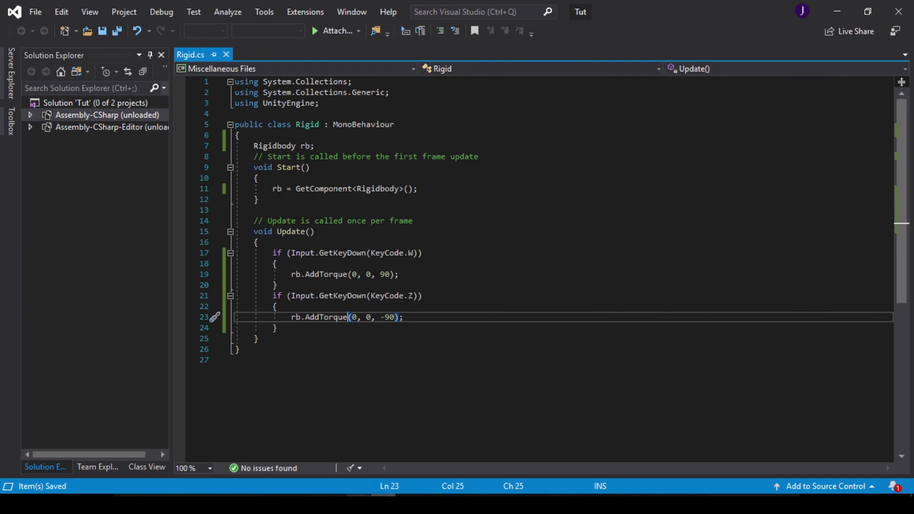
Switch to Unity, run the scene with the Capsule selected to test the torque, and stop play mode
key(alt+Tab)
click(665, 139)
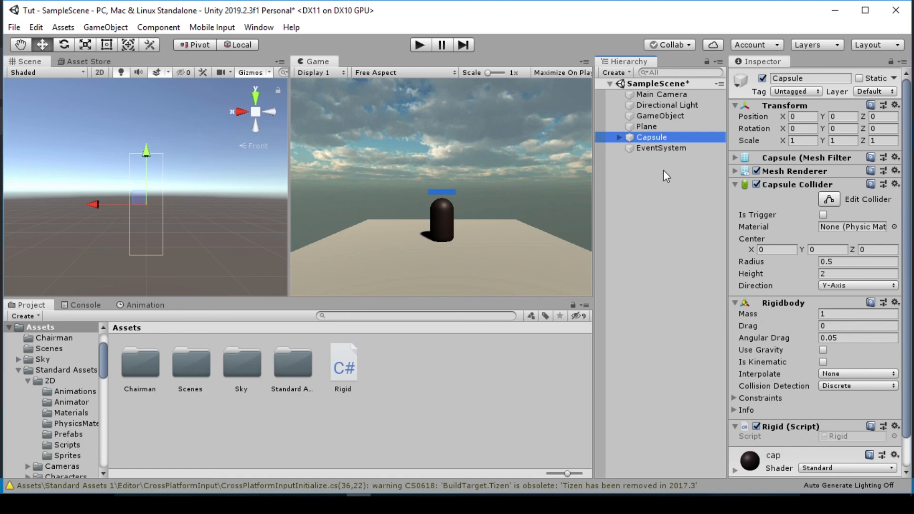
click(420, 45)
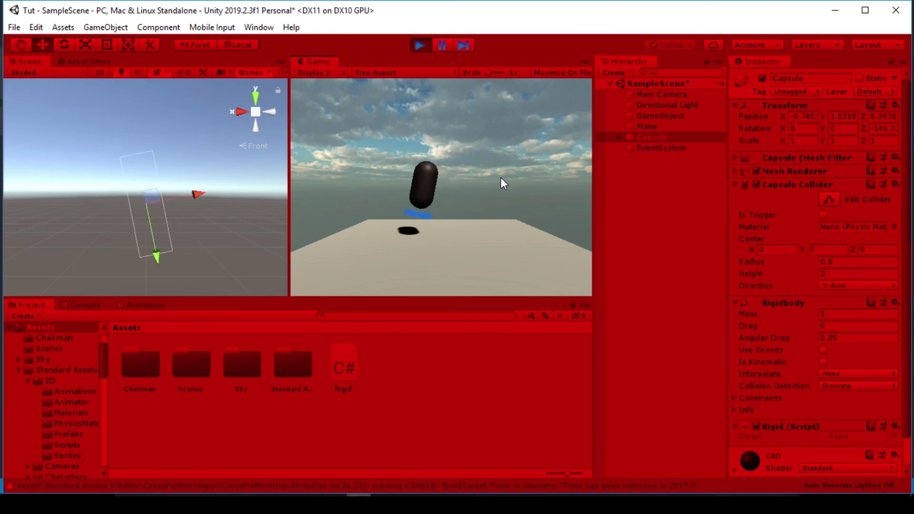
click(417, 46)
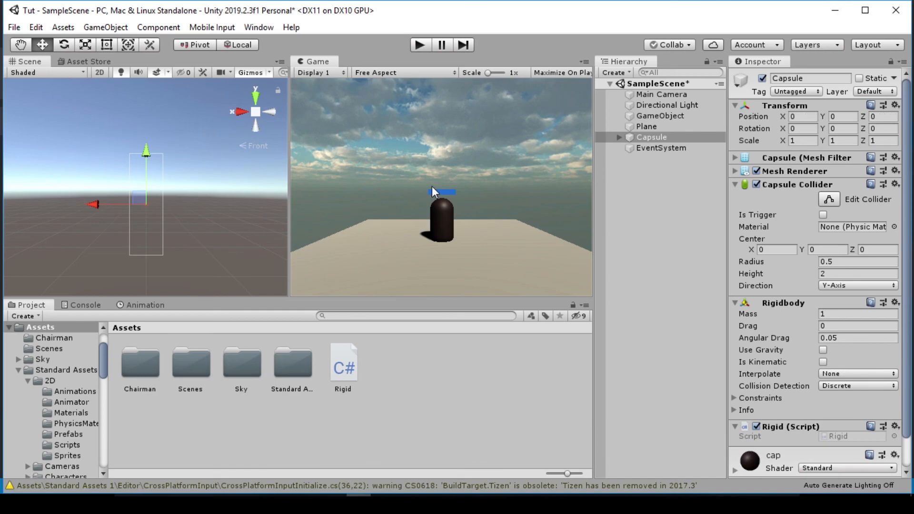